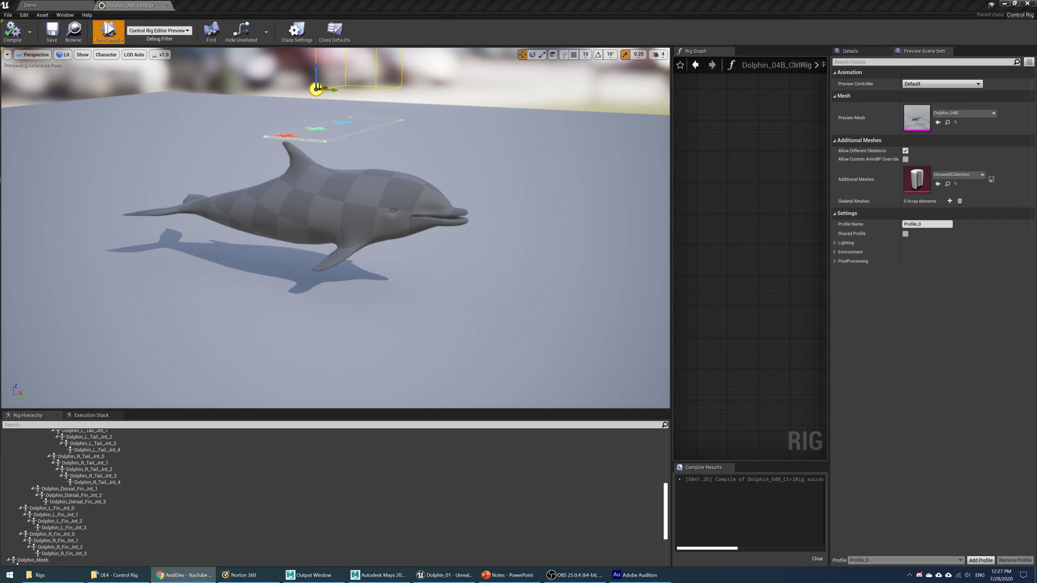
Maximize Chrome and flip between the Unreal Fest Online sessions and the YouTube channel page.
left_click(187, 575)
left_click_drag(486, 311, 491, 6)
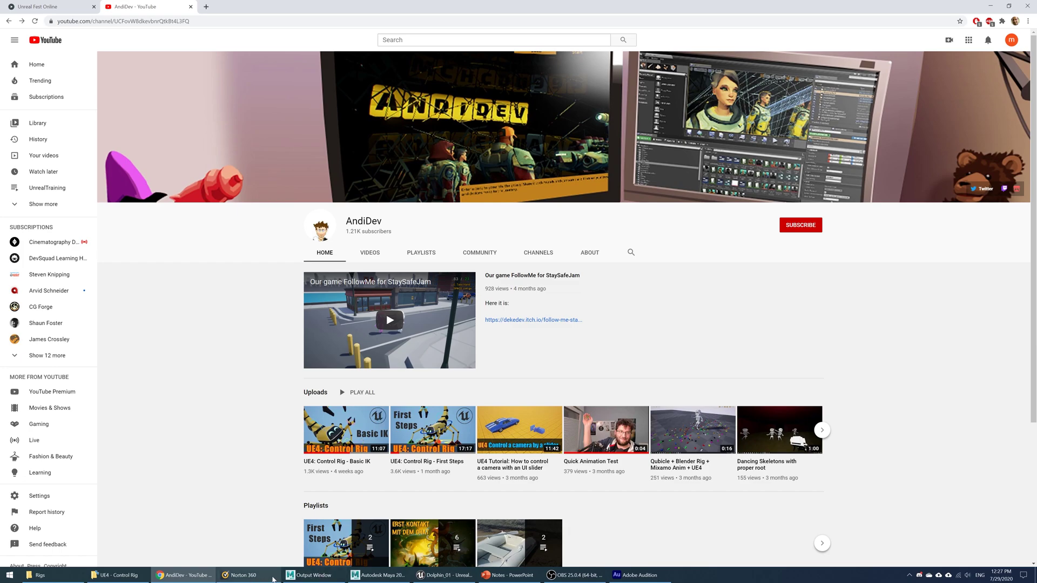
left_click(445, 575)
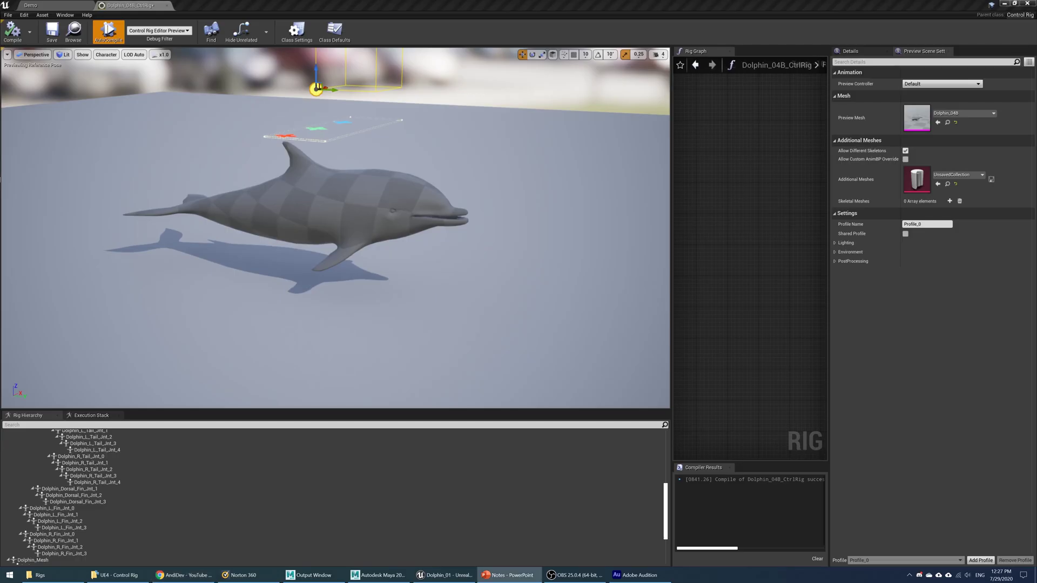
left_click(187, 575)
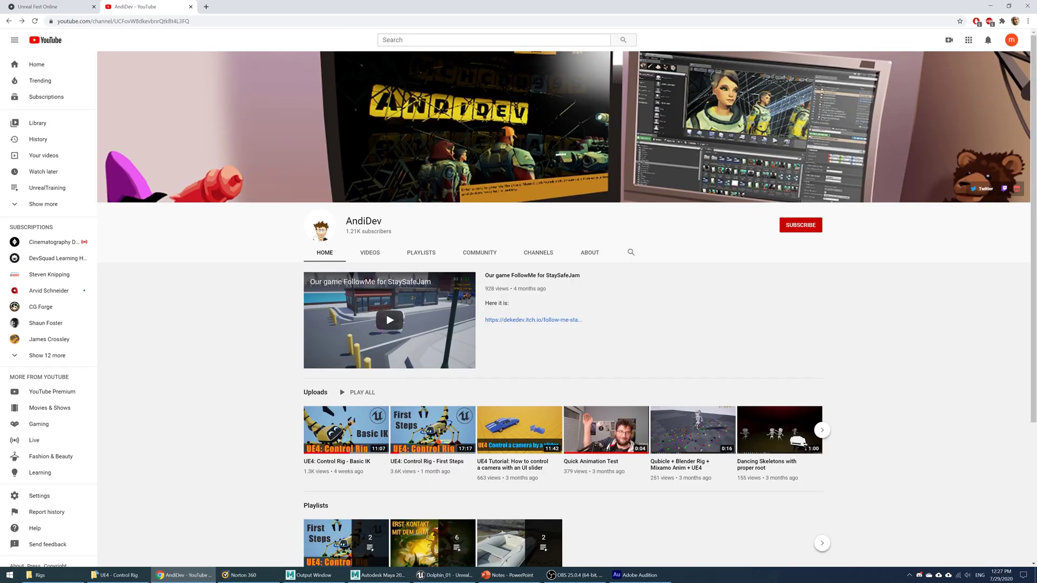
left_click(90, 5)
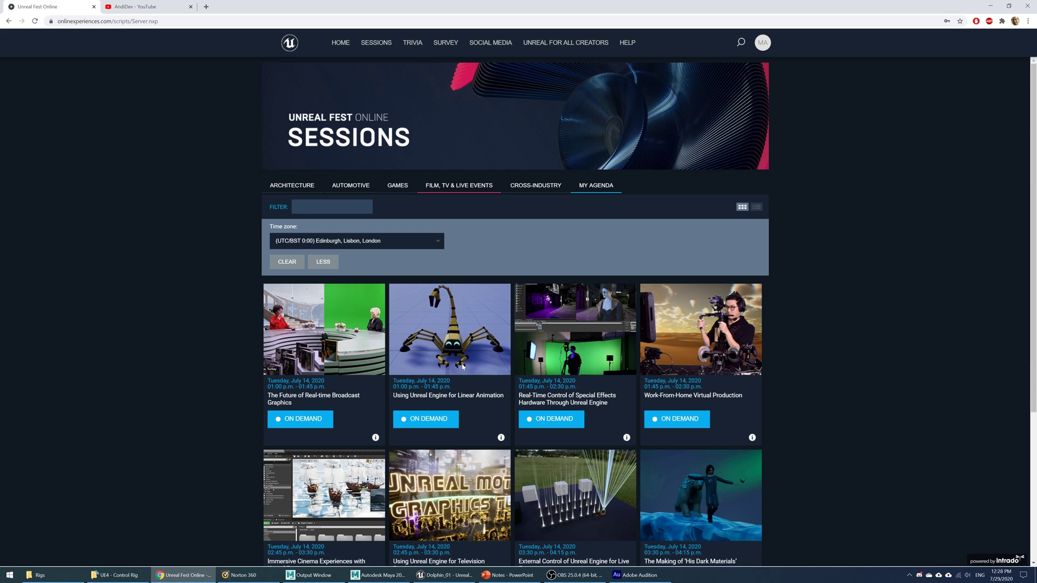
left_click(139, 6)
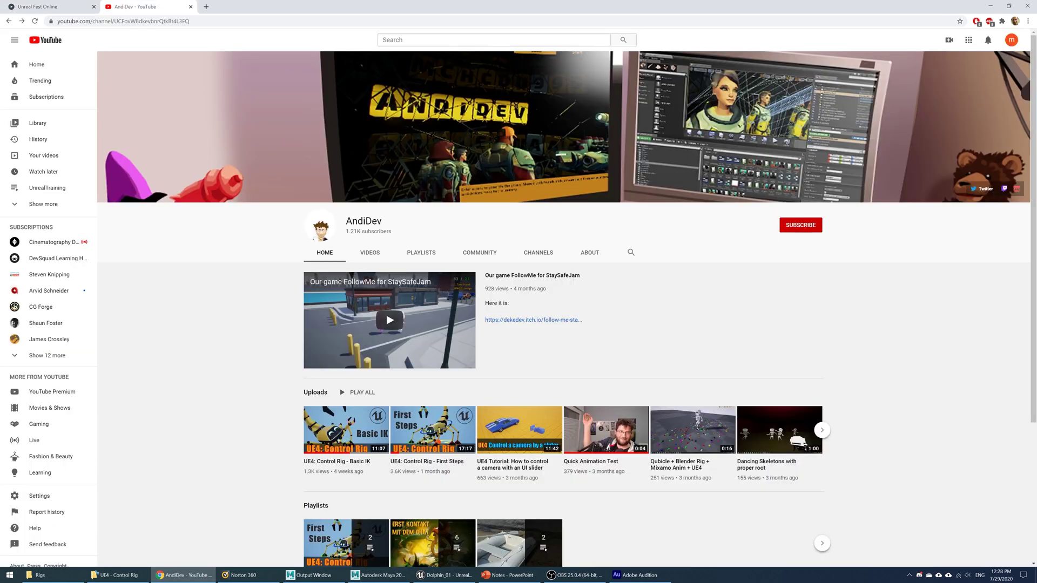
Minimize Chrome to reveal the Dolphin_04B Control Rig editor.
left_click(988, 6)
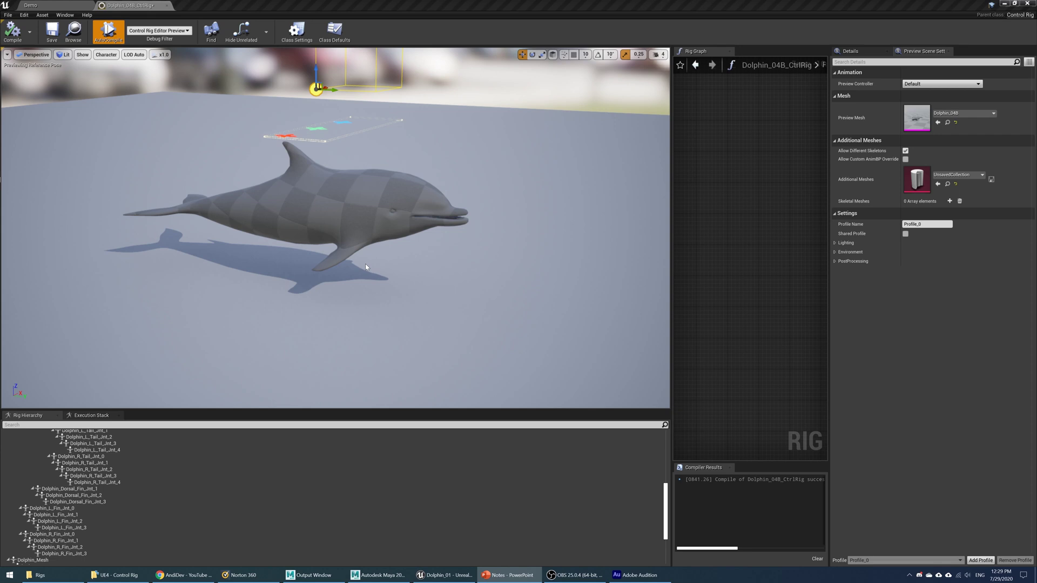
Enlarge the Rig Hierarchy panel and compare its joint tree with the original Maya dolphin rig.
left_click_drag(366, 263, 137, 108)
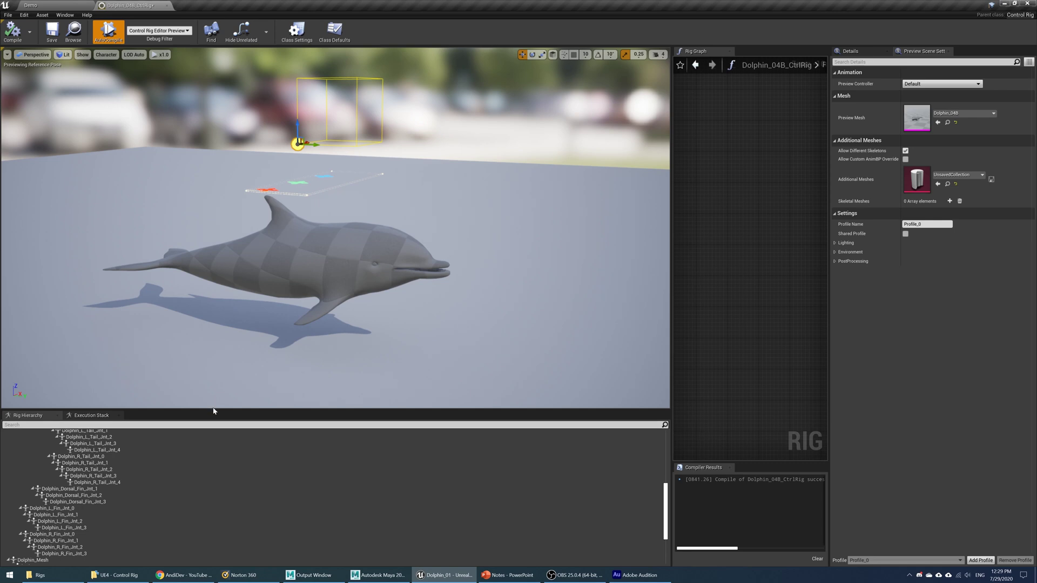
left_click_drag(215, 410, 230, 254)
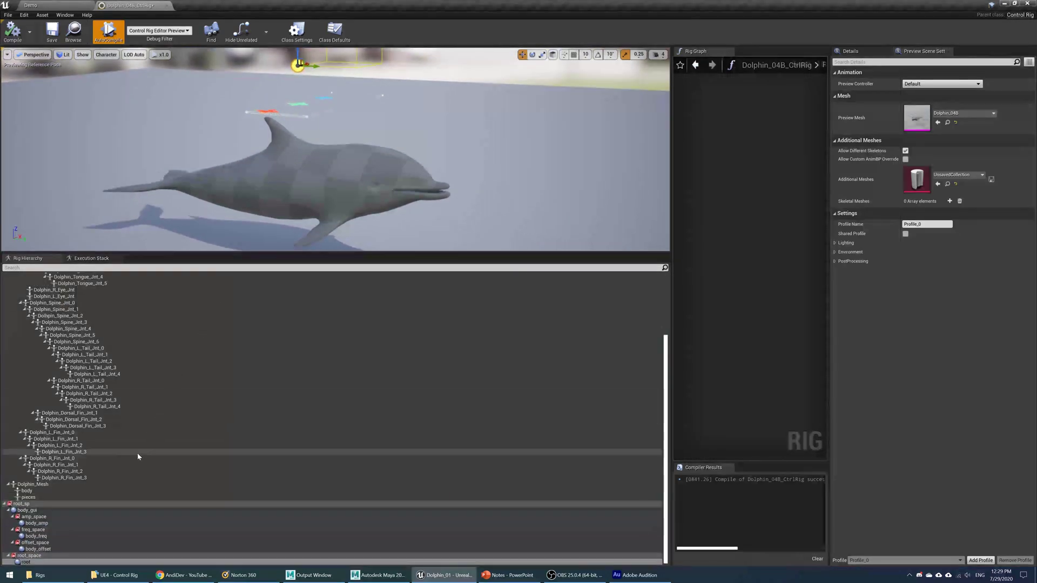
scroll(138, 452, "up", 5)
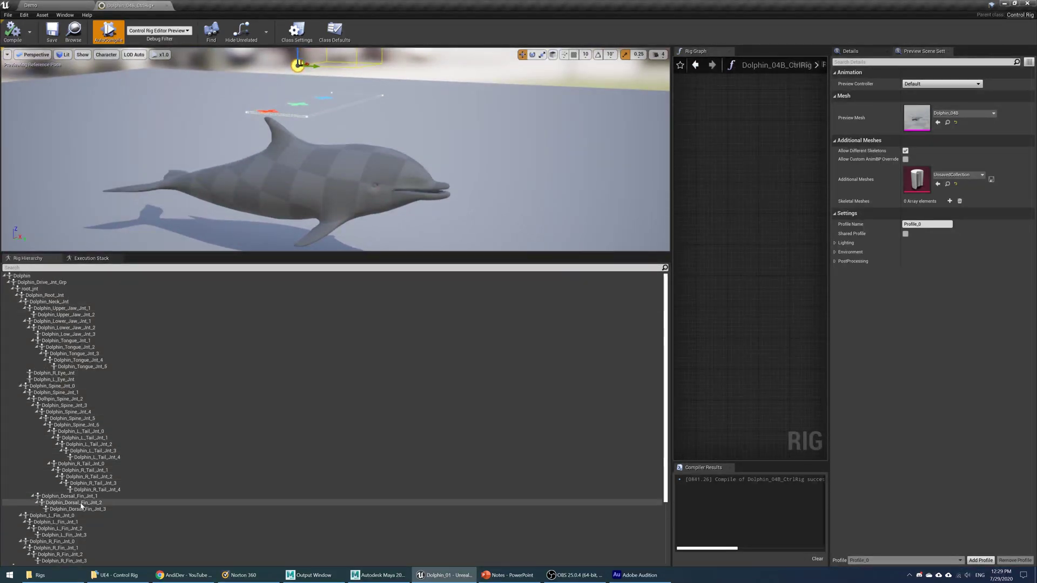
scroll(76, 353, "down", 5)
left_click(377, 576)
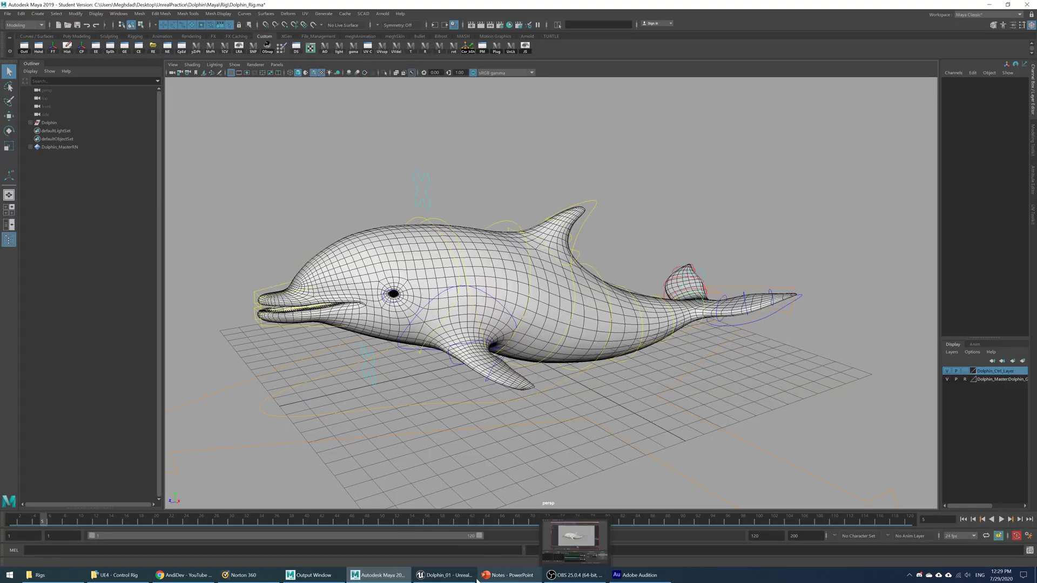
left_click(445, 575)
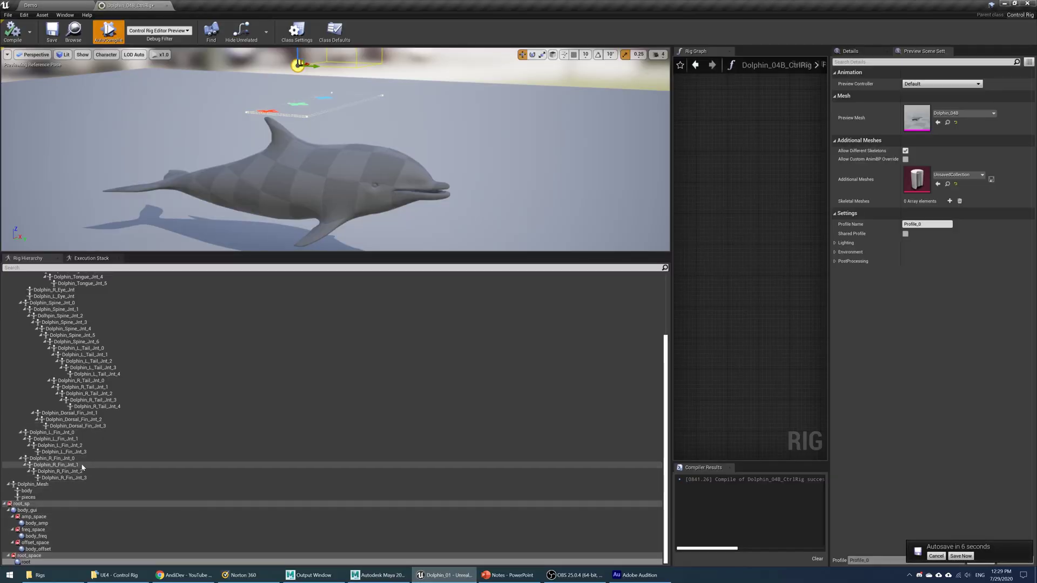
scroll(60, 533, "up", 5)
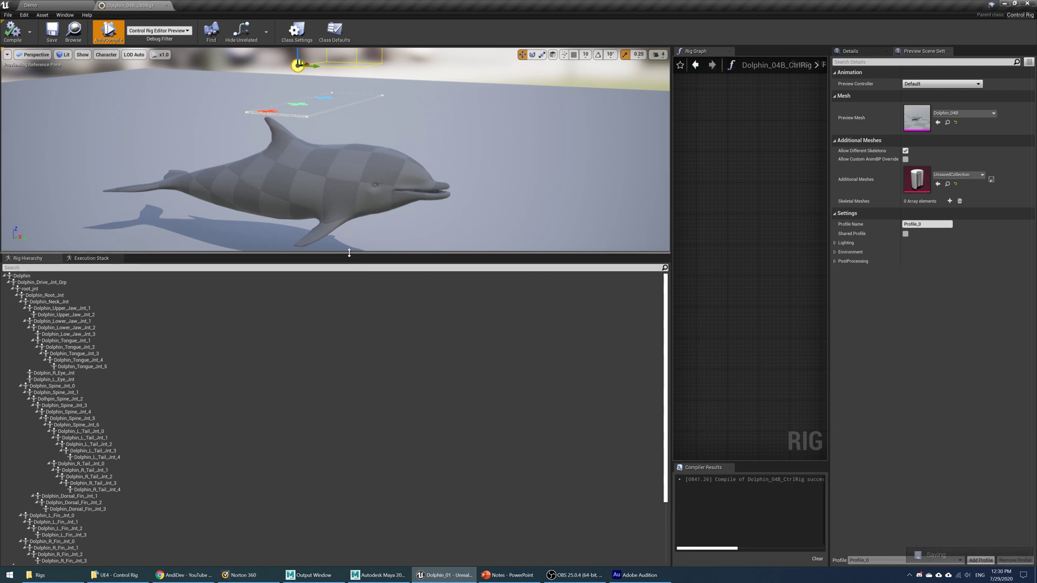
Enlarge the preview, view the dolphin from above, and select the red body_amp control.
left_click_drag(361, 253, 361, 434)
left_click_drag(336, 243, 341, 293)
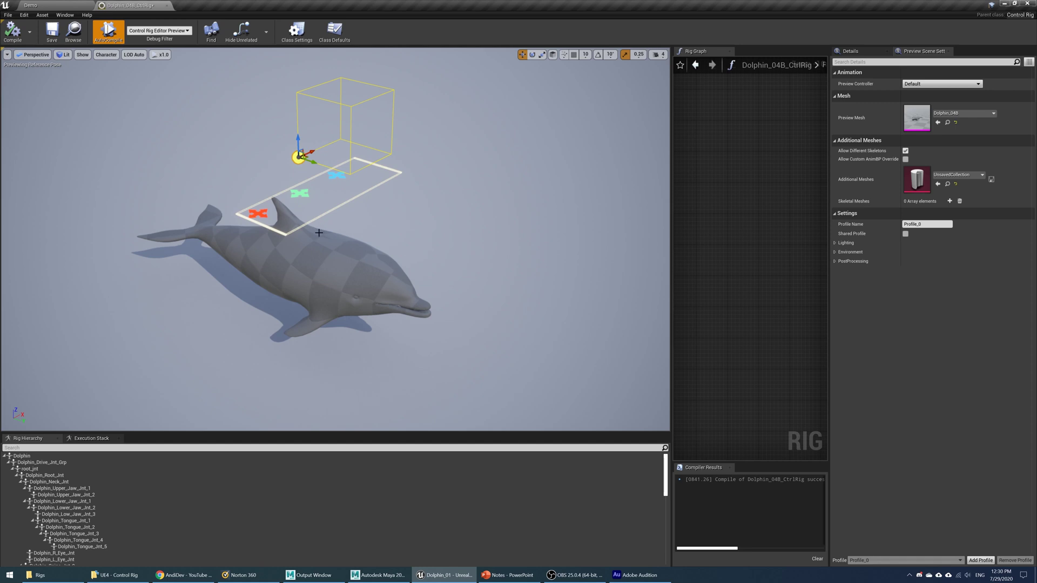
left_click(260, 214)
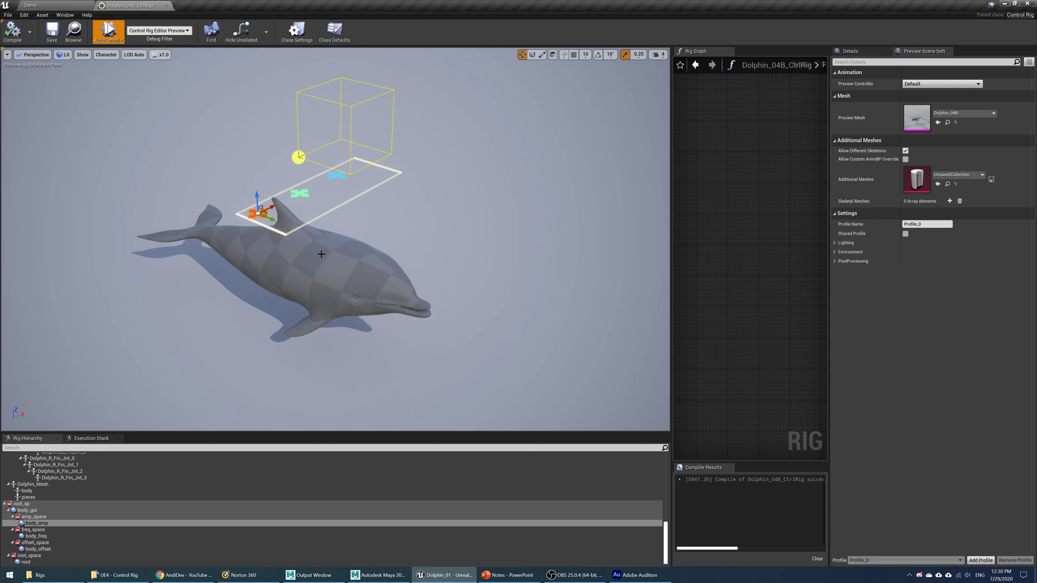
Select the yellow root_space control and move it right, up, left and down within its box.
left_click(298, 159)
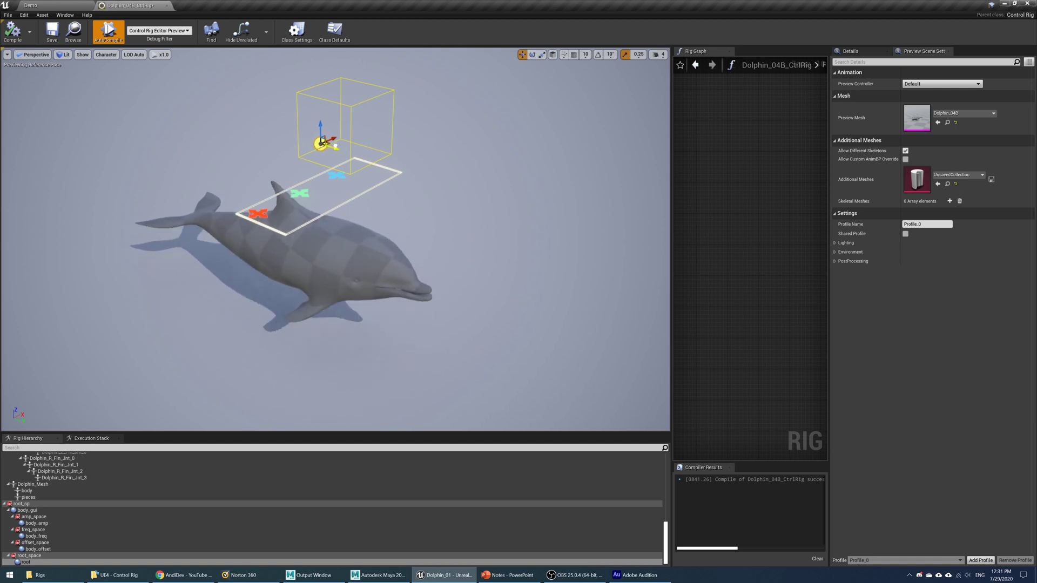
left_click_drag(327, 145, 350, 151)
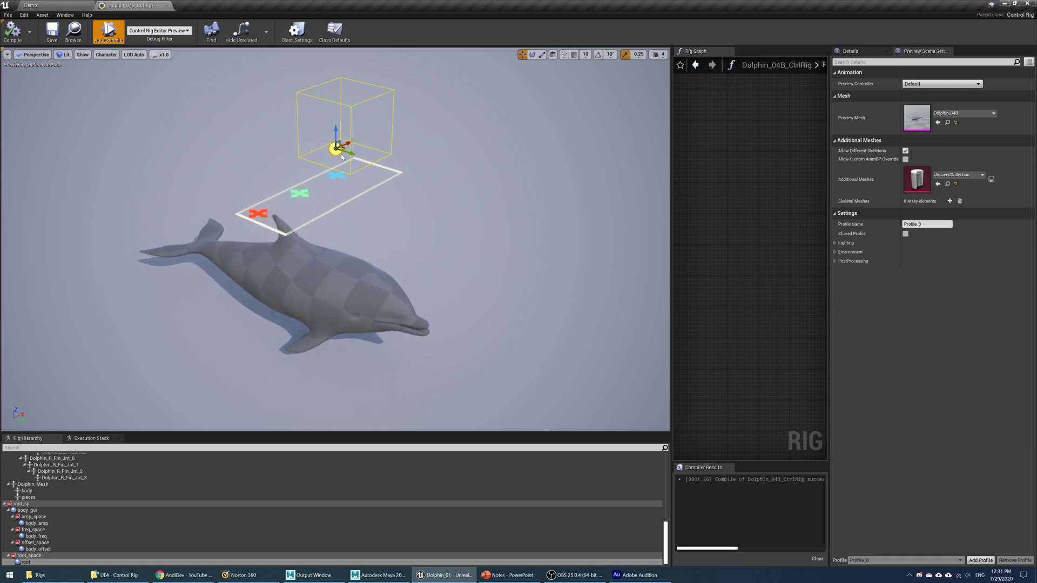
left_click_drag(334, 128, 334, 80)
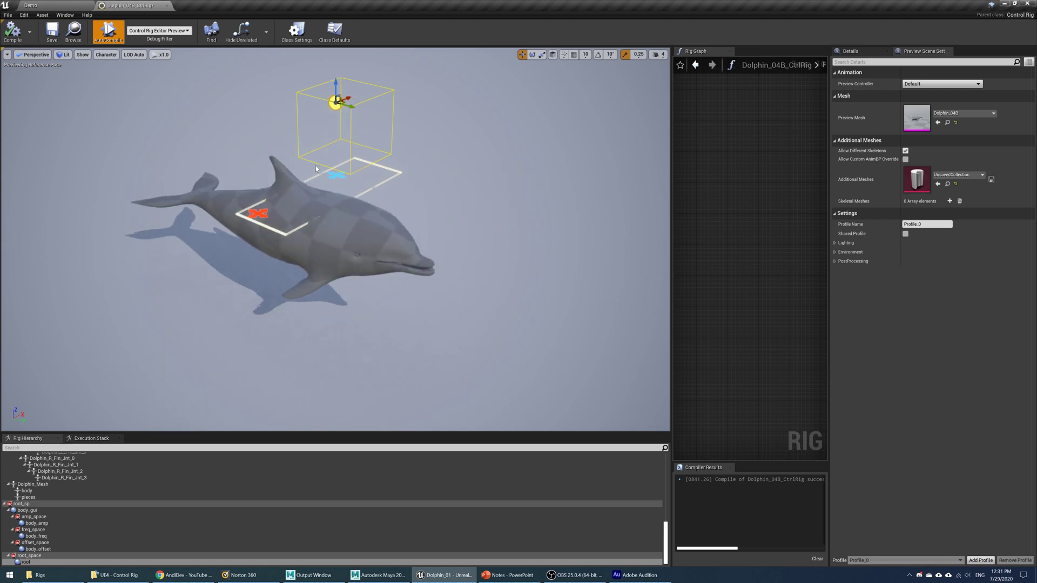
left_click_drag(347, 105, 321, 101)
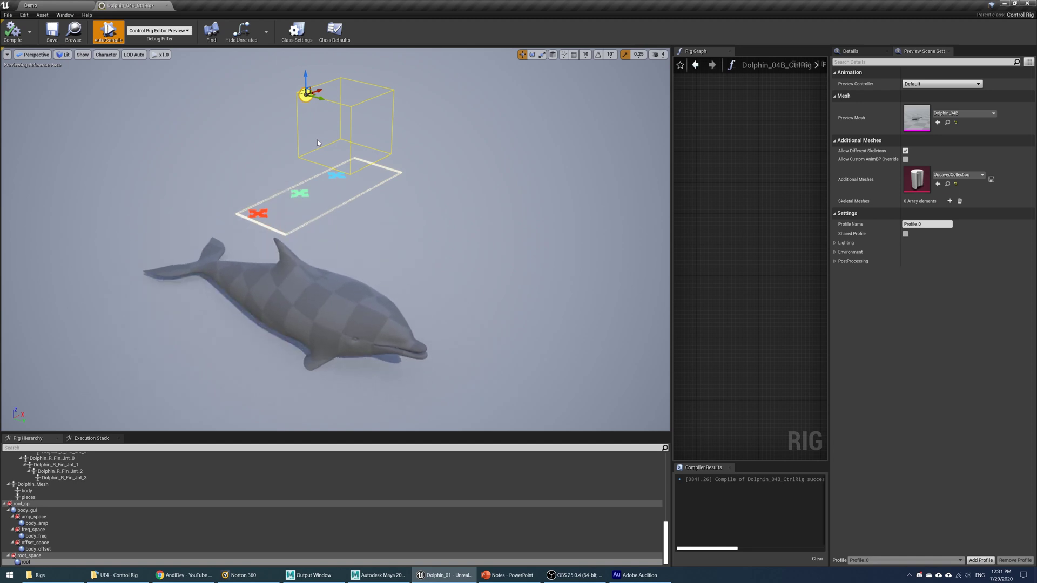
left_click_drag(309, 85, 357, 220)
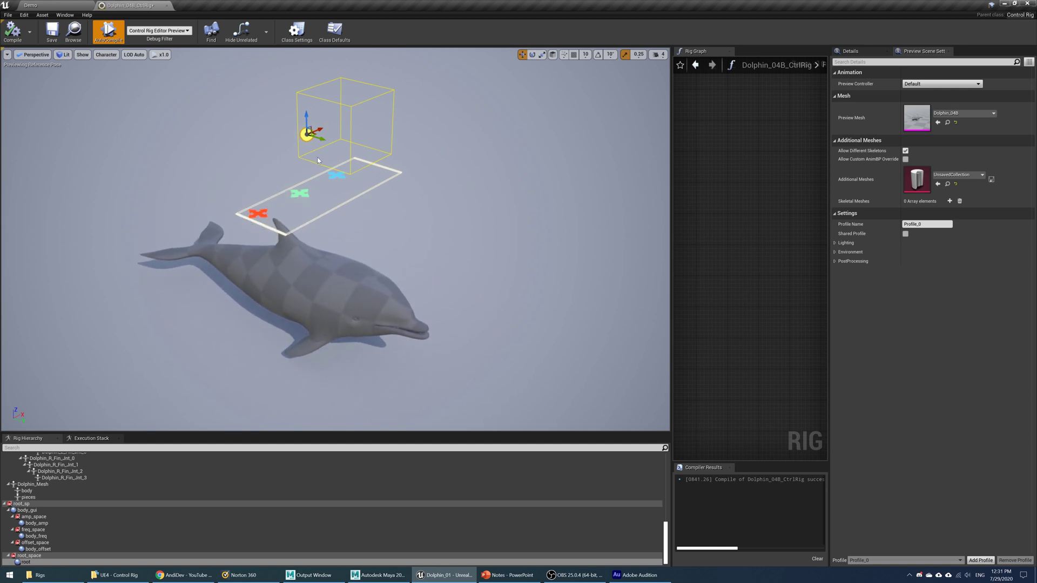
left_click_drag(307, 126, 291, 124)
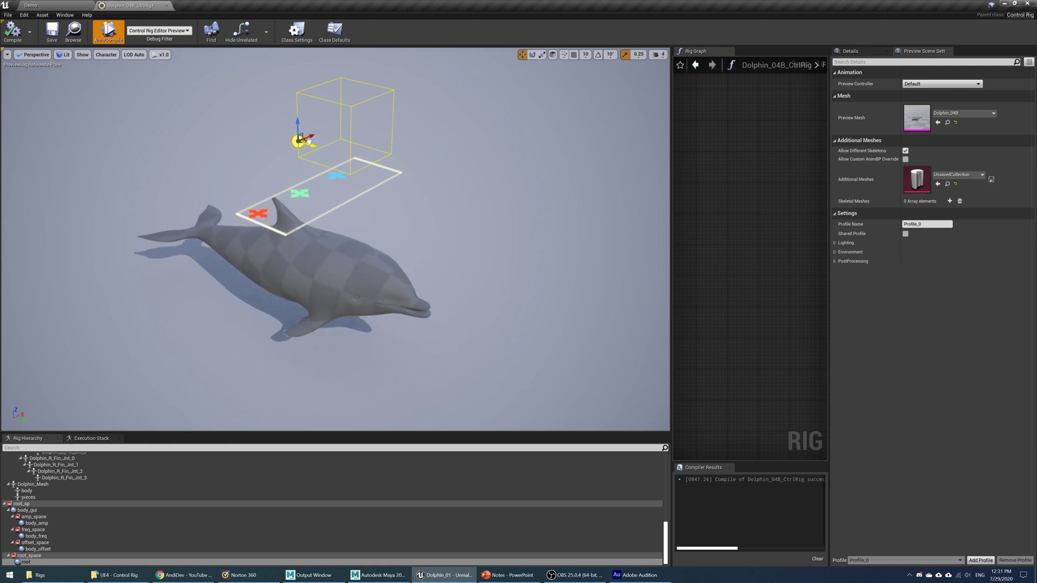
Select body_amp and show, then hide, the dolphin's full bone hierarchy in the preview.
left_click(259, 213)
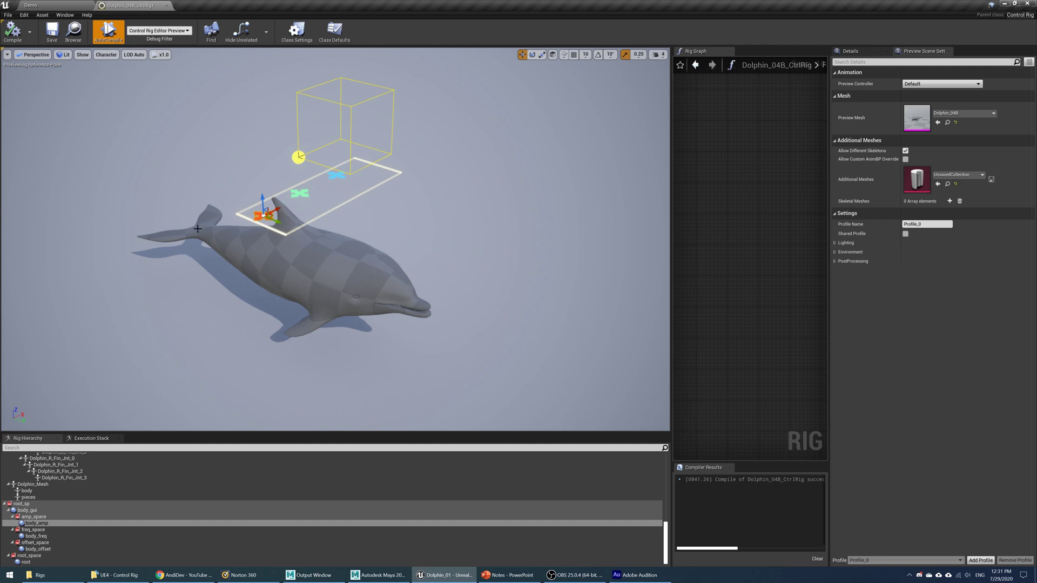
left_click(107, 54)
mouse_move(109, 88)
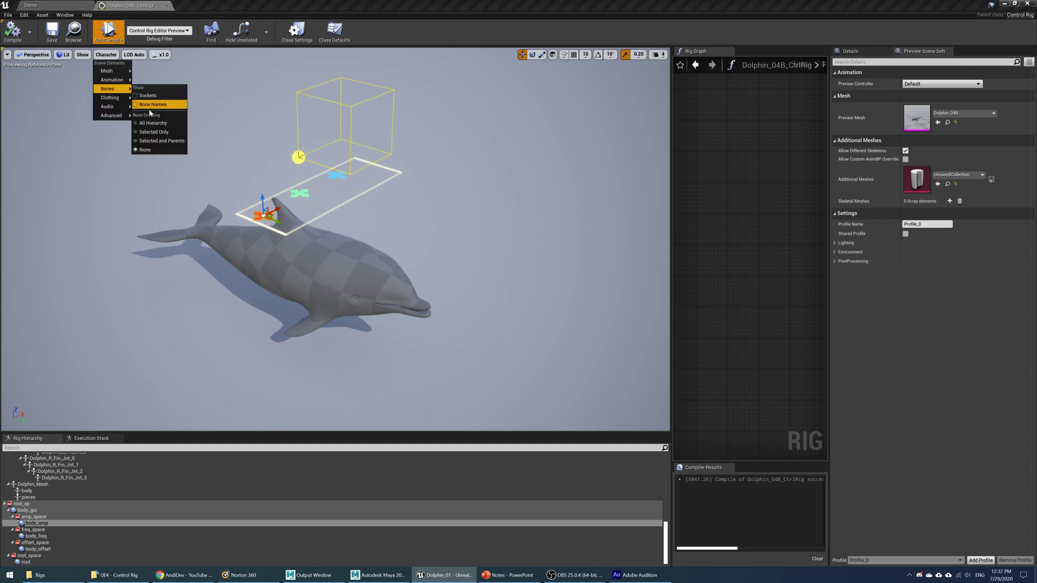
left_click(152, 122)
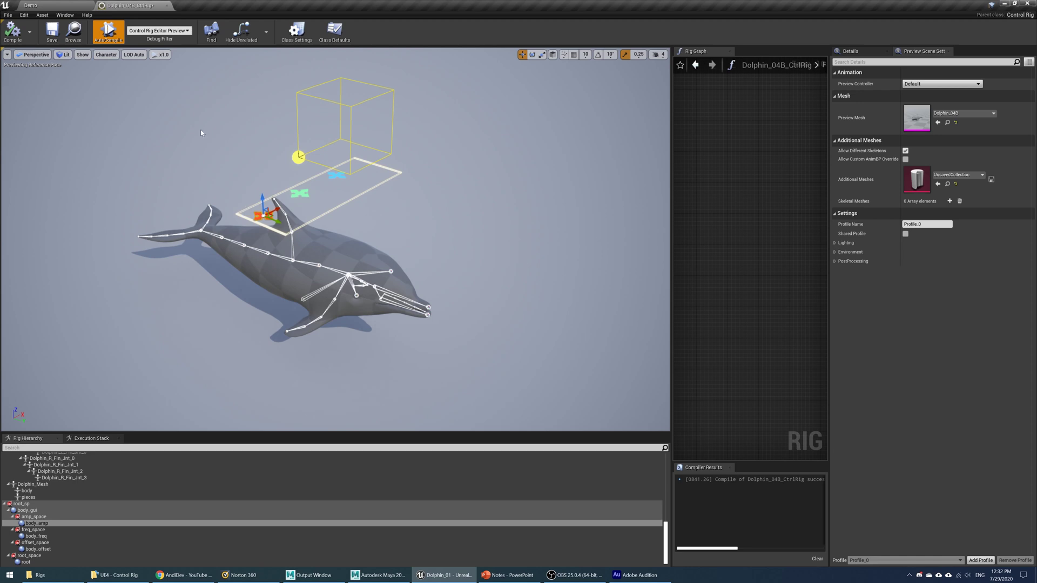
left_click(106, 55)
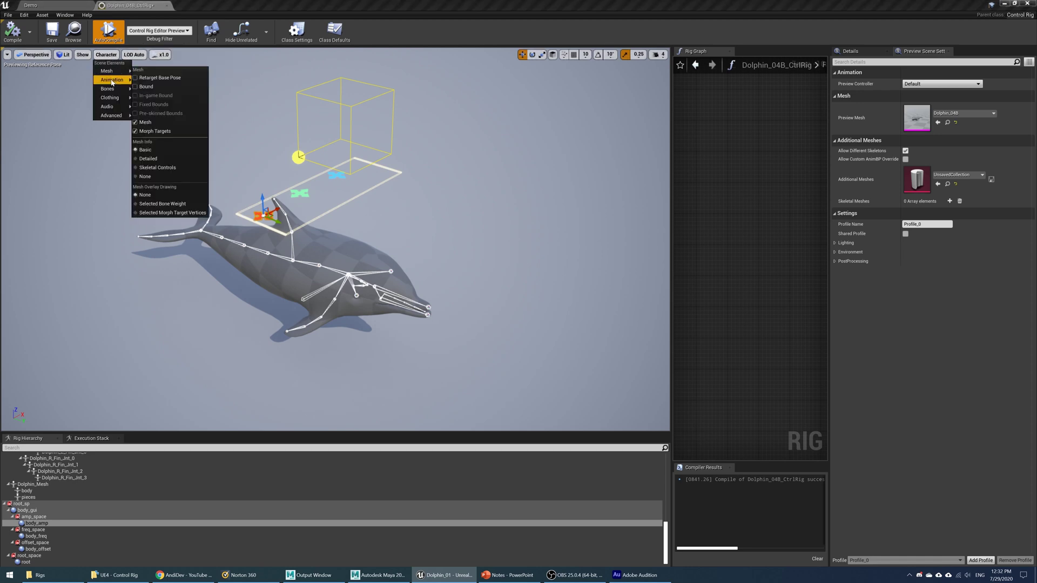
mouse_move(108, 89)
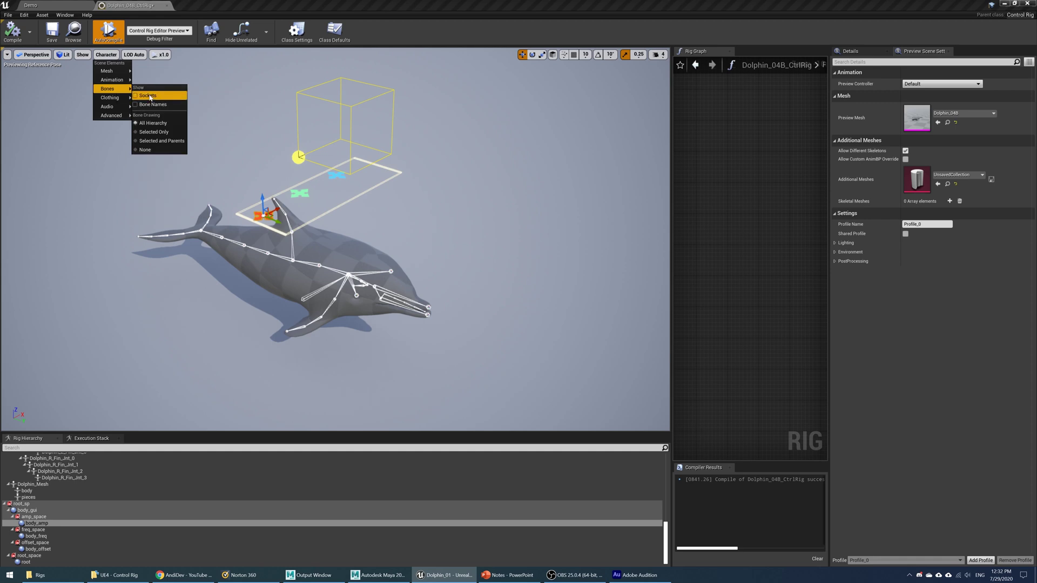
left_click(148, 152)
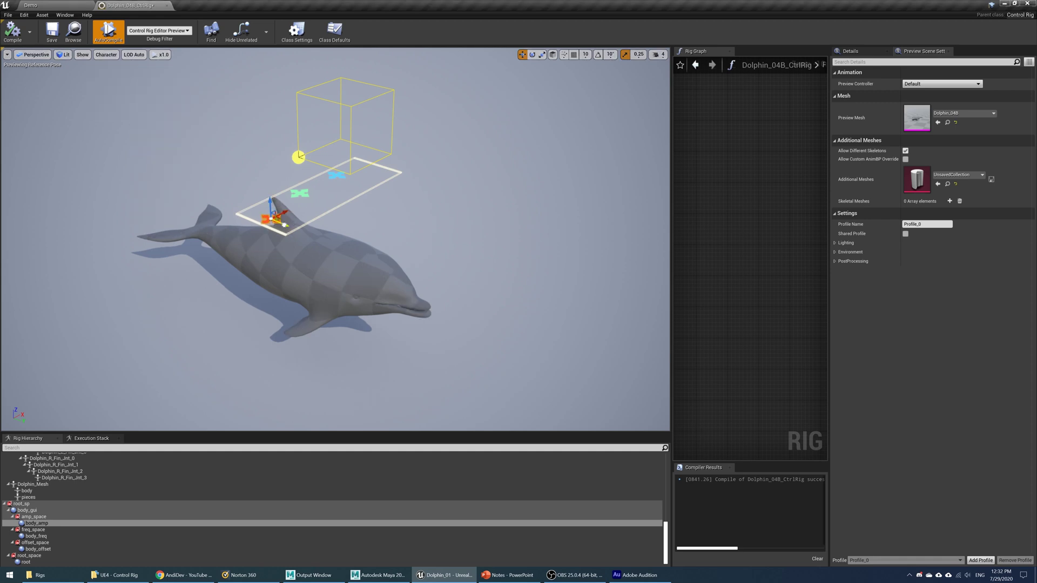
Select body_freq, then body_offset, and shift the offset control to the right.
left_click(36, 535)
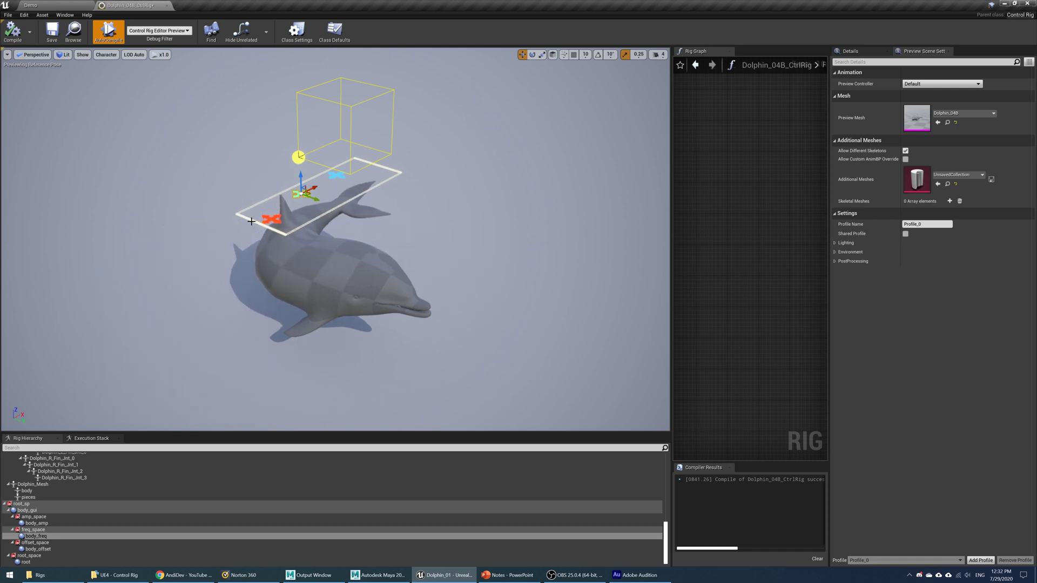
left_click(337, 176)
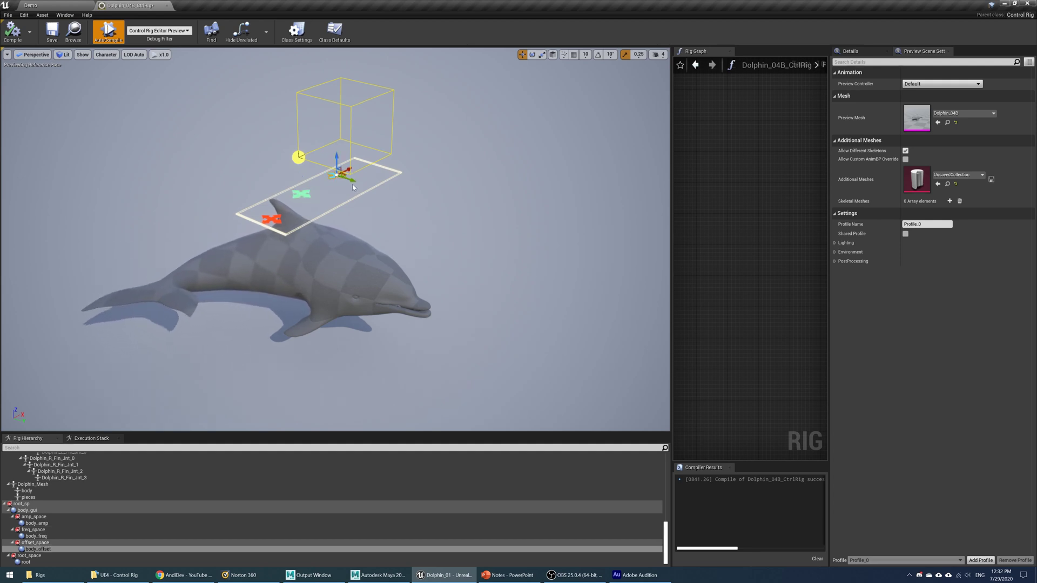
left_click_drag(354, 188, 368, 184)
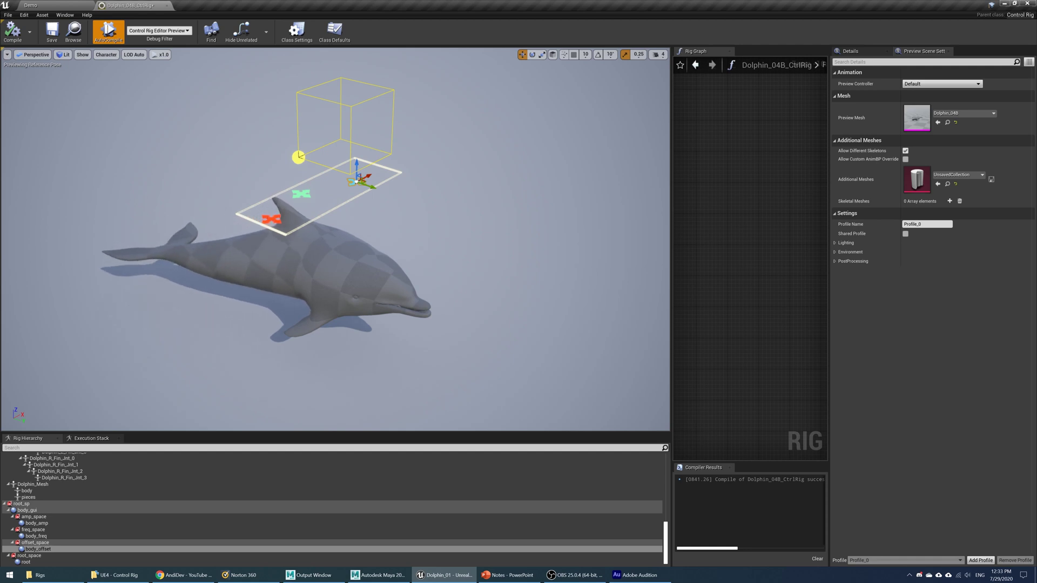
Cycle through body_amp, body_freq and body_offset, then raise and lower the offset control.
left_click(274, 219)
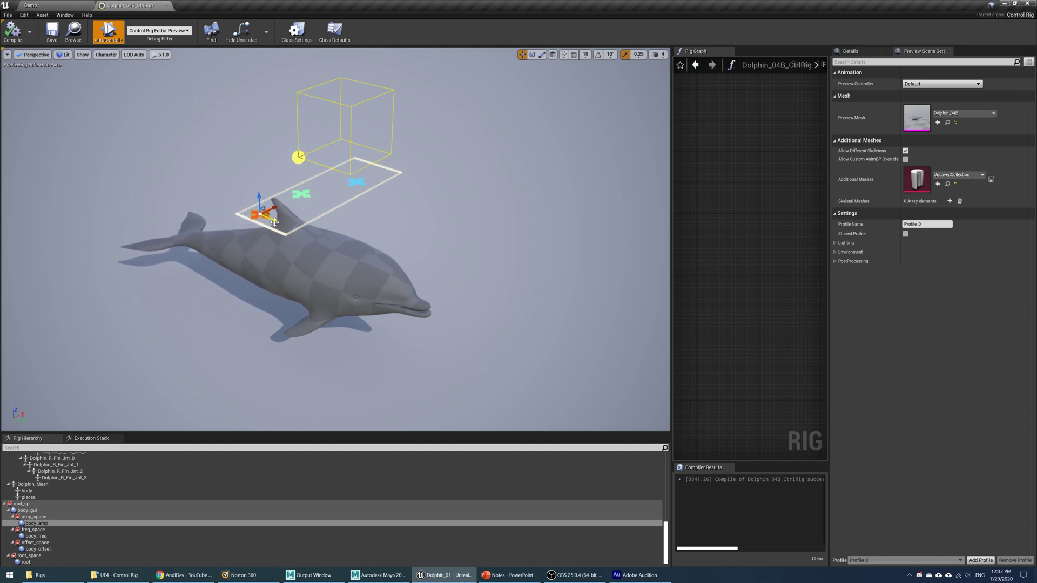
left_click(297, 192)
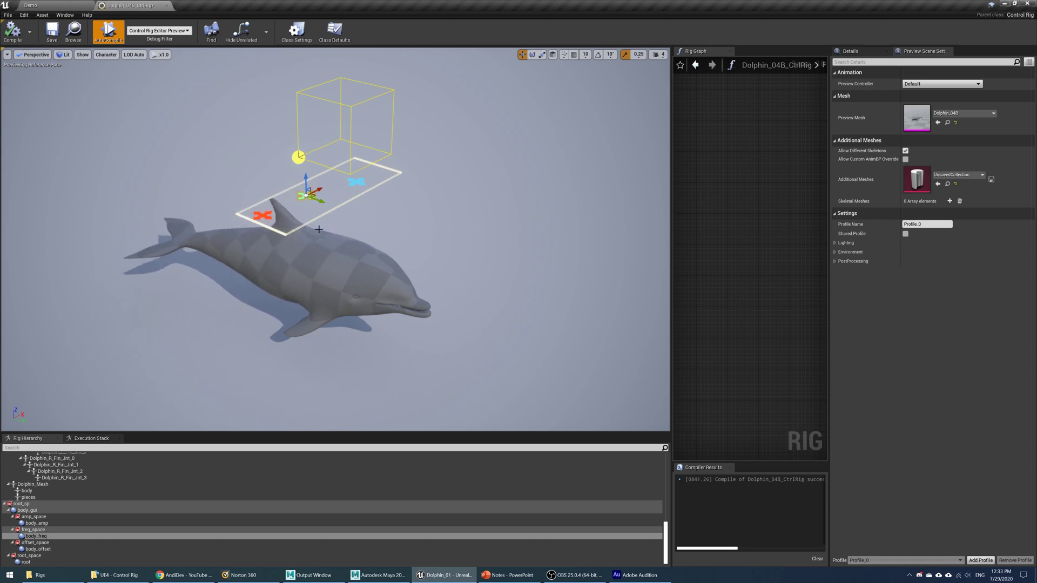
left_click(361, 184)
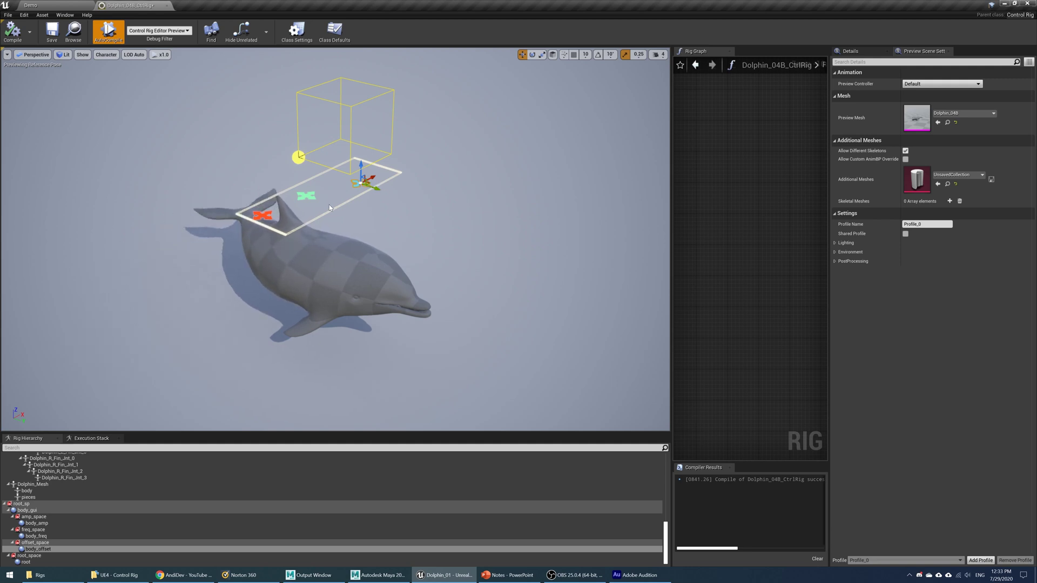
left_click(308, 197)
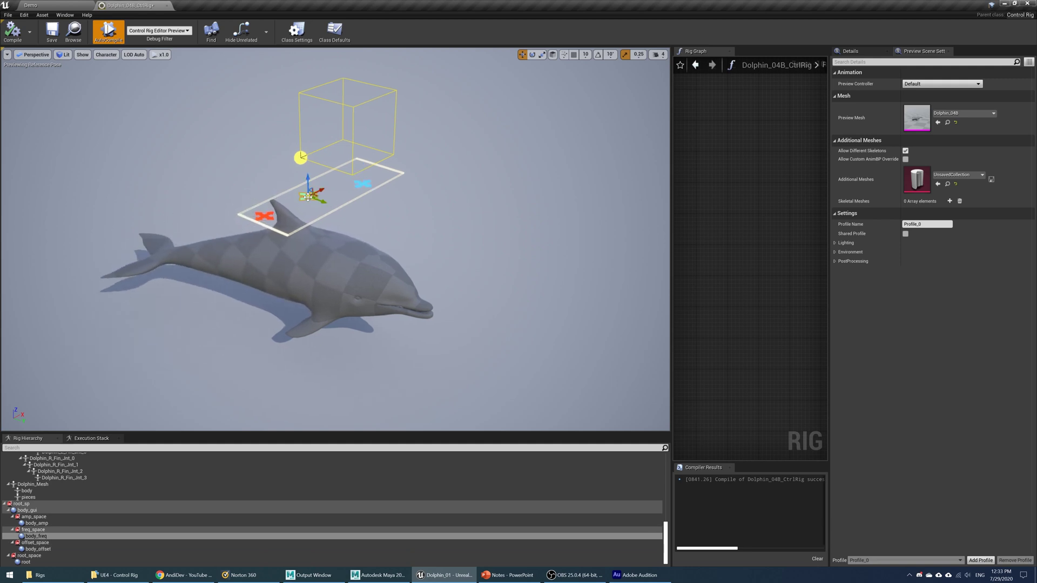
left_click(261, 217)
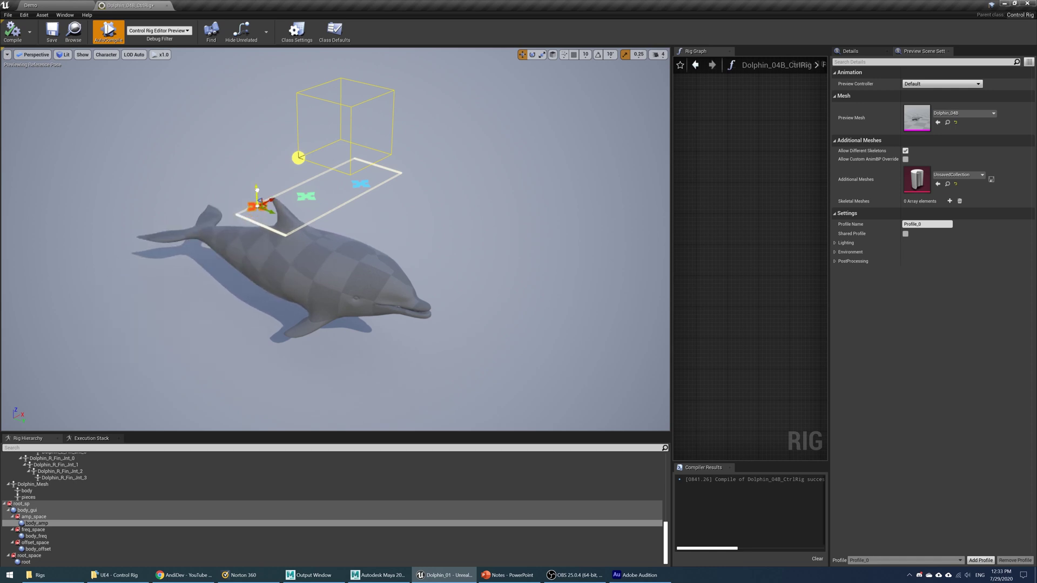
left_click(312, 198)
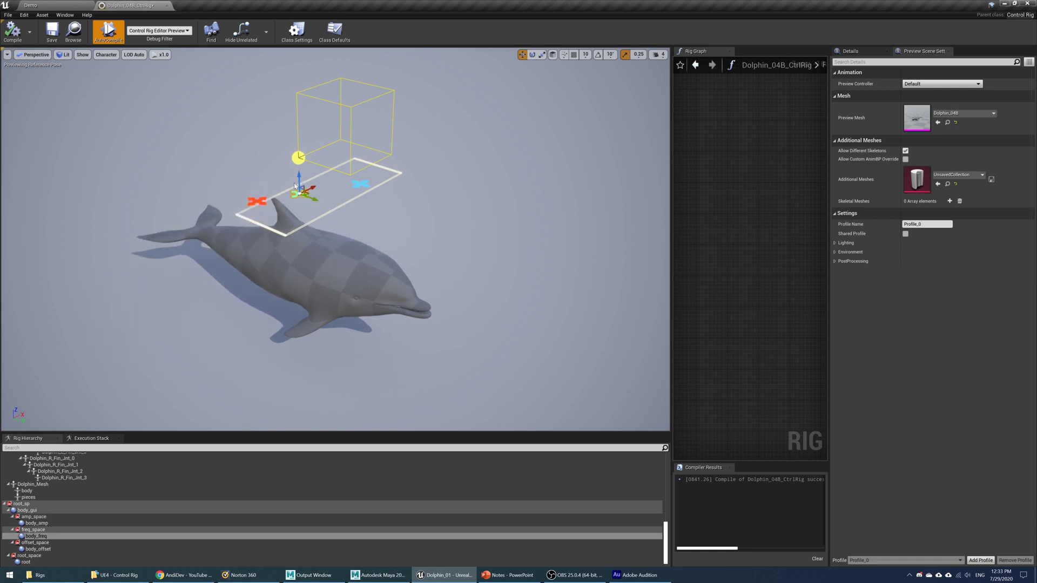
left_click(357, 180)
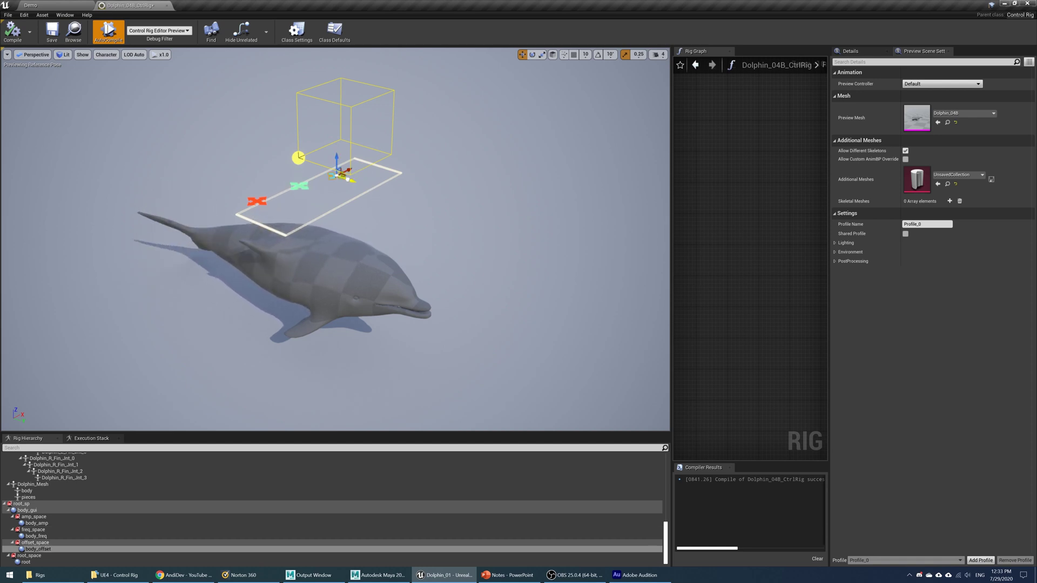
left_click_drag(335, 159, 334, 115)
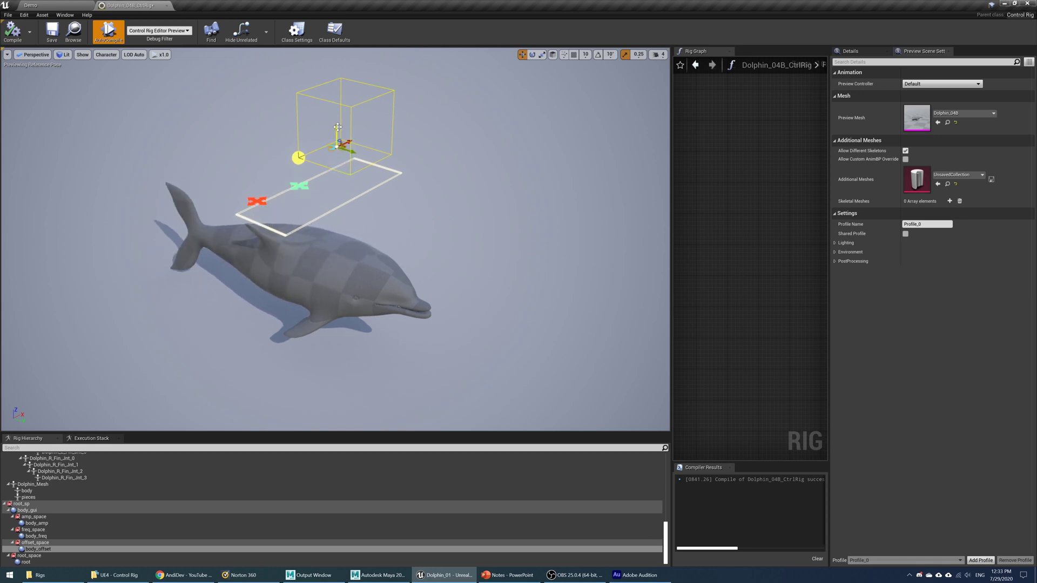
left_click_drag(341, 124, 310, 192)
Reselect body_amp and body_freq, then move body_offset up and to the right.
left_click(259, 201)
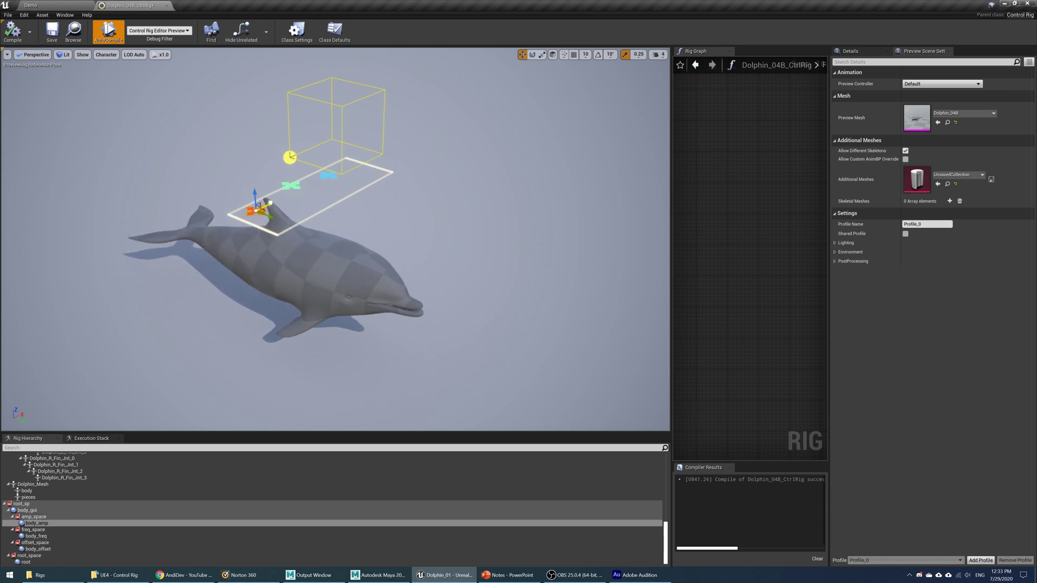
left_click(287, 186)
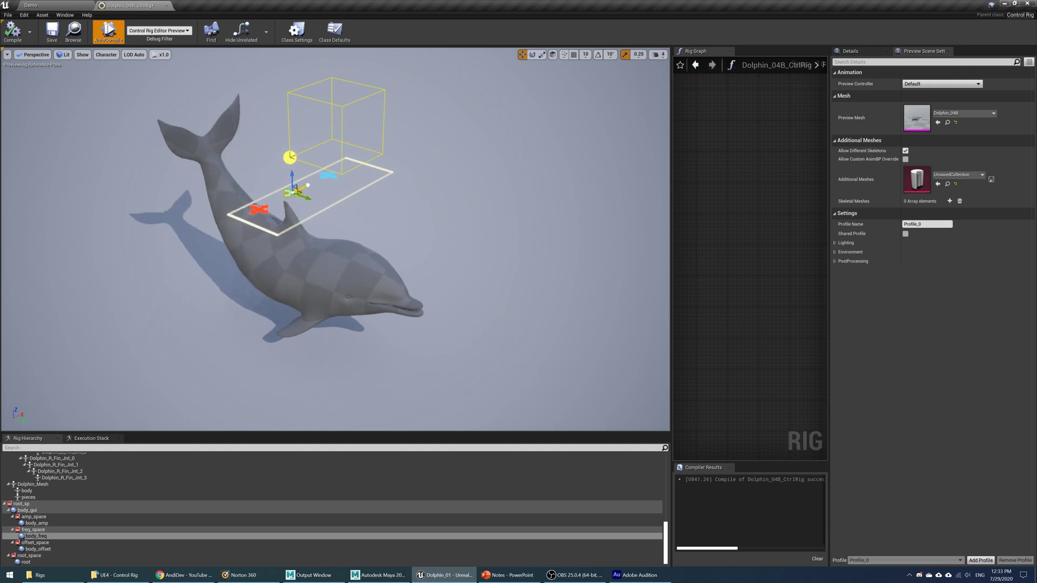
left_click(329, 174)
left_click_drag(331, 173, 354, 163)
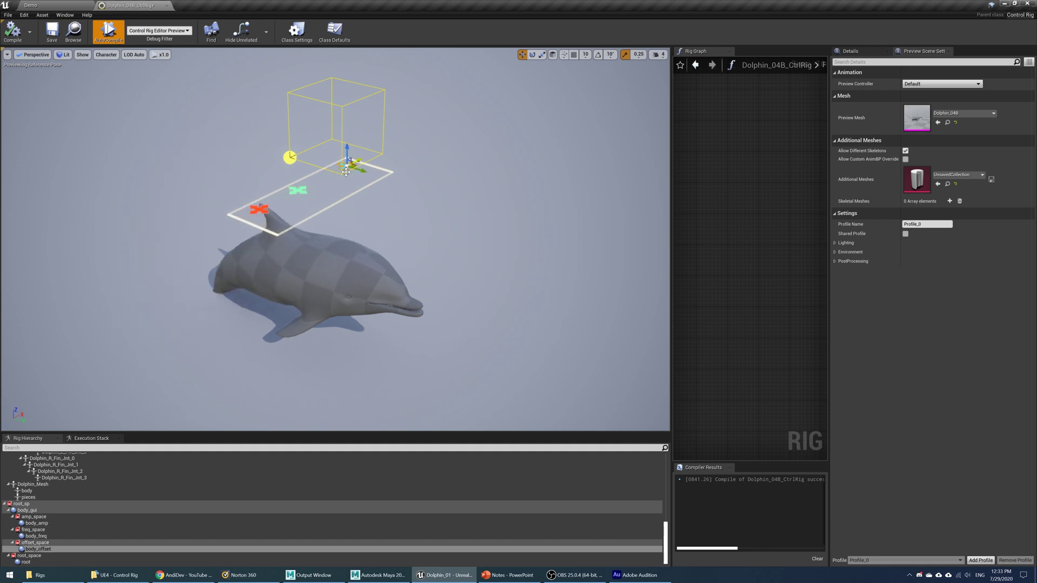
Push body_amp further right, then reselect the body_freq, body_offset and body_amp controls.
left_click(260, 209)
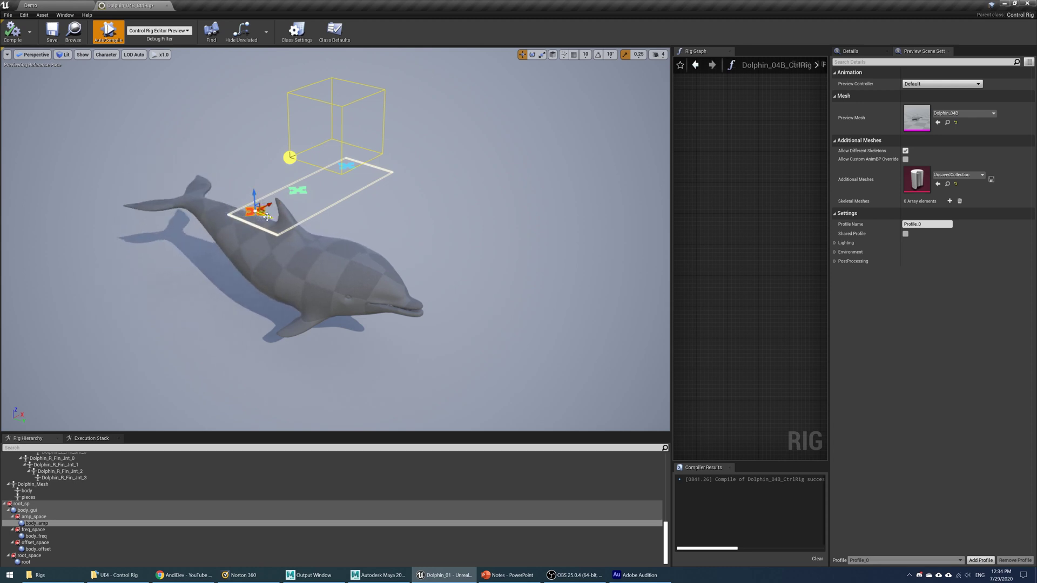
left_click_drag(269, 215, 290, 221)
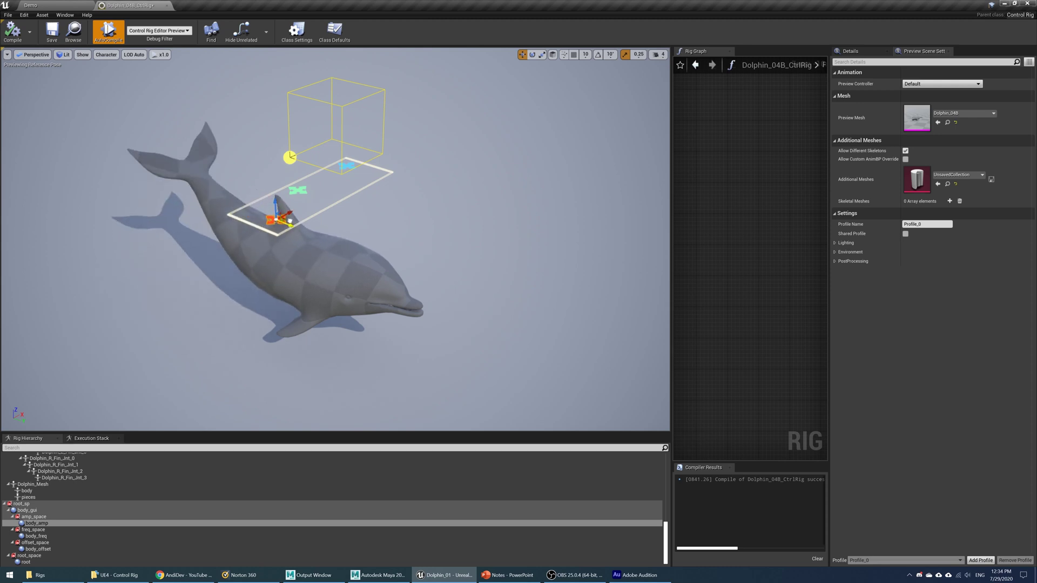
left_click(298, 190)
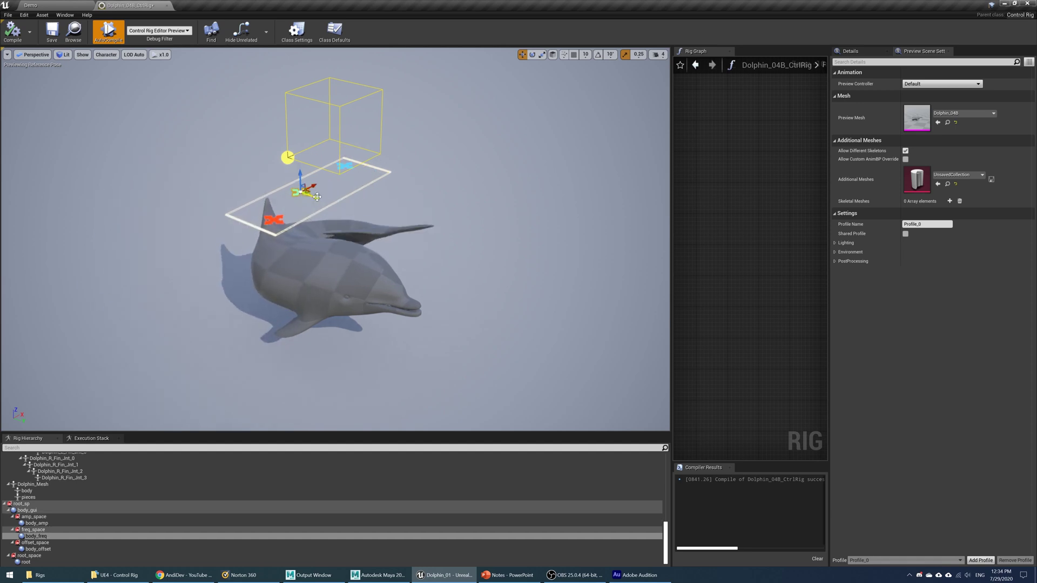
left_click(344, 167)
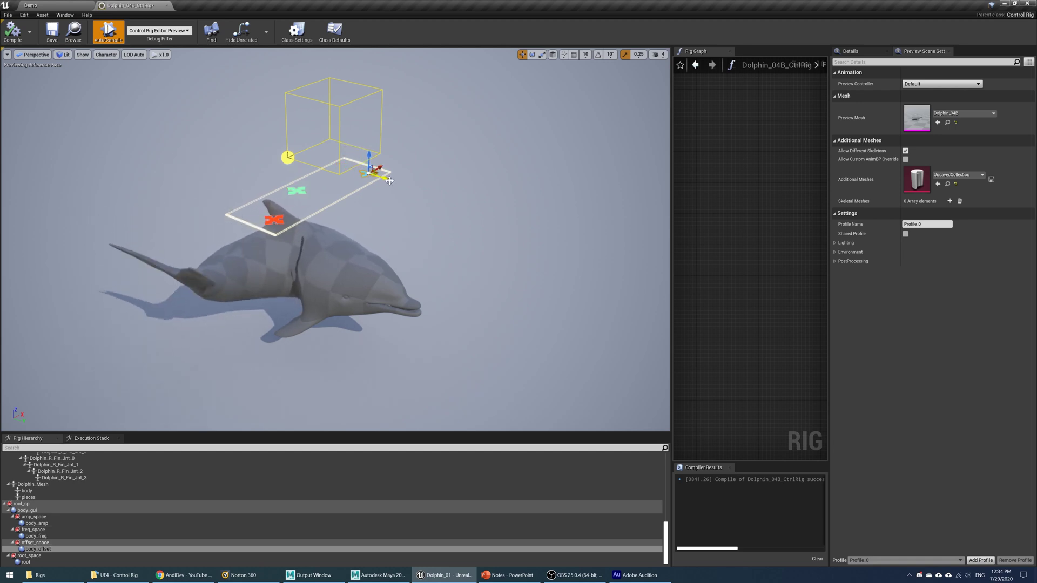
left_click(297, 190)
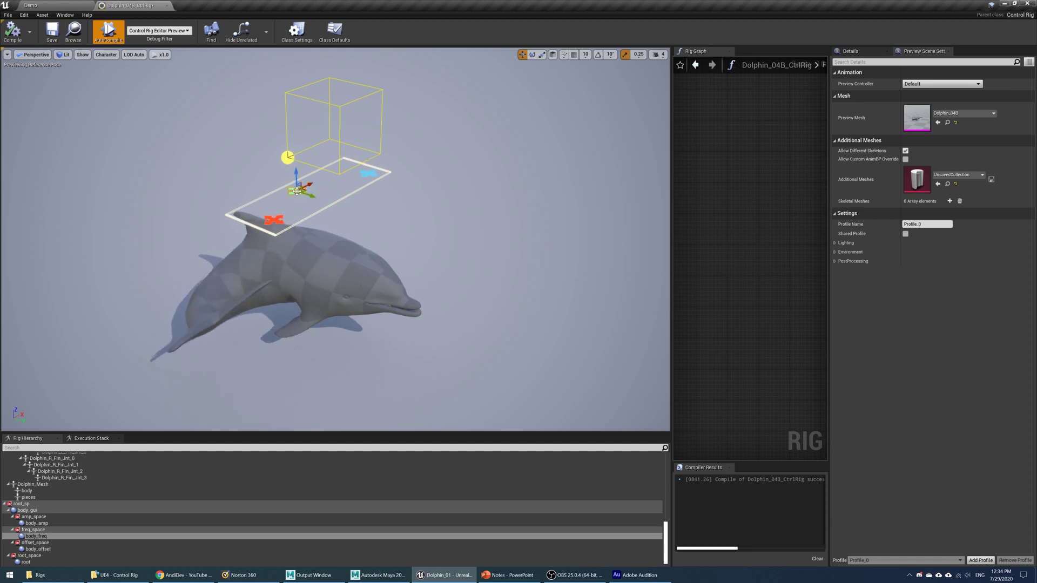
left_click(276, 219)
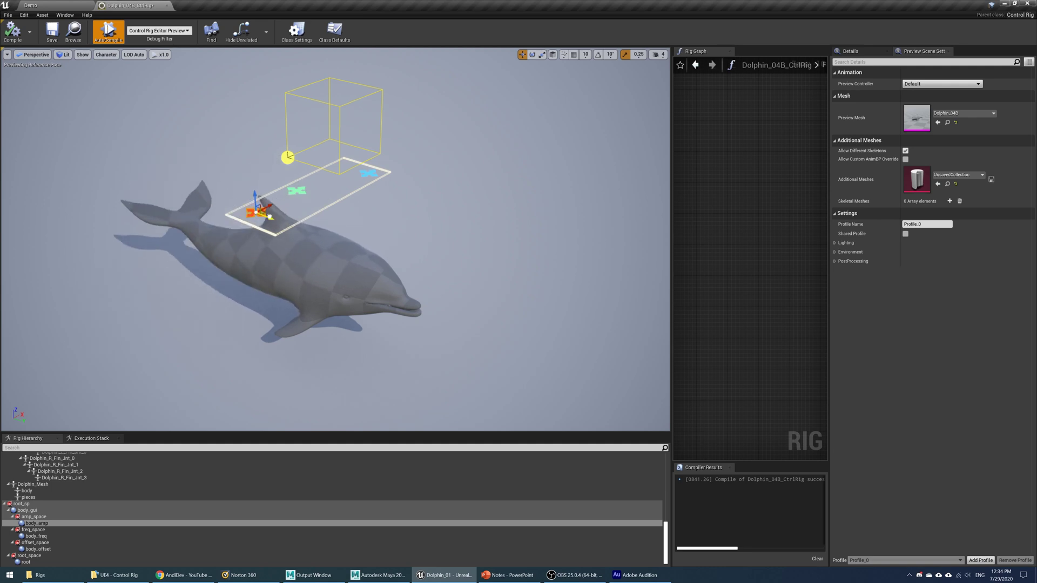
left_click(298, 191)
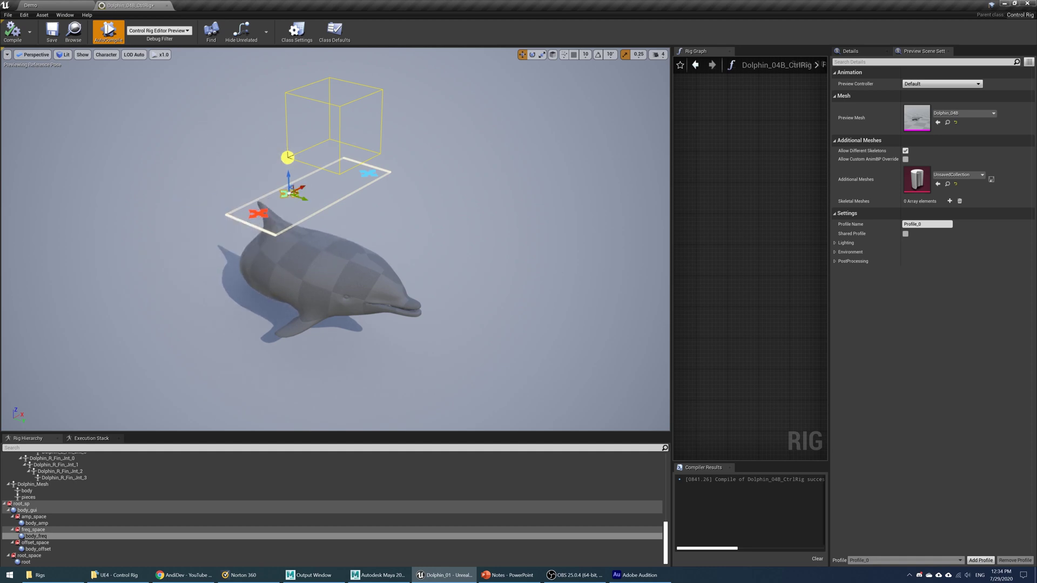
Select the amp, freq, offset and root_space controls, move one, then return to the Demo level.
left_click(257, 207)
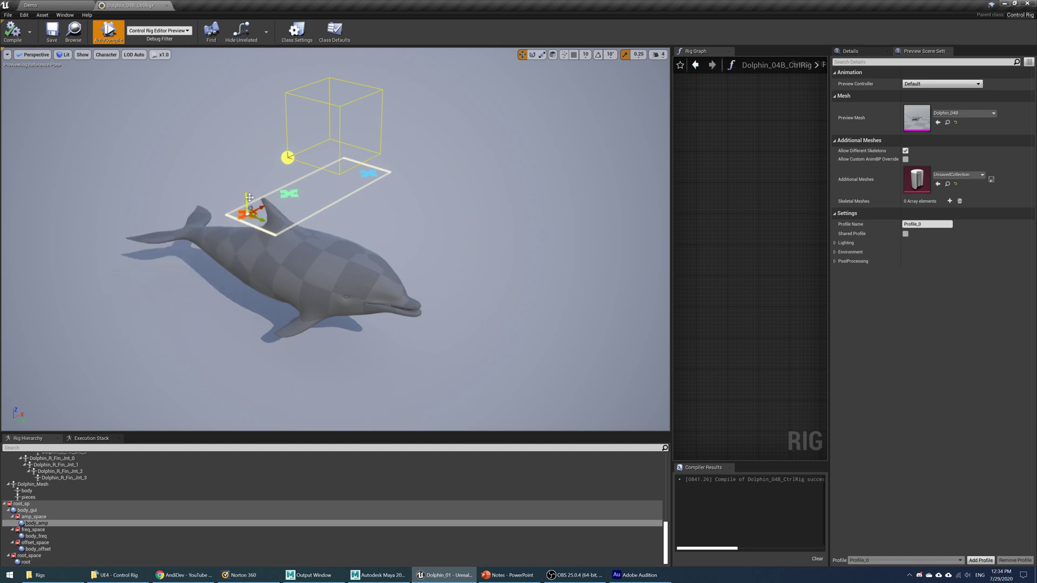
left_click(289, 193)
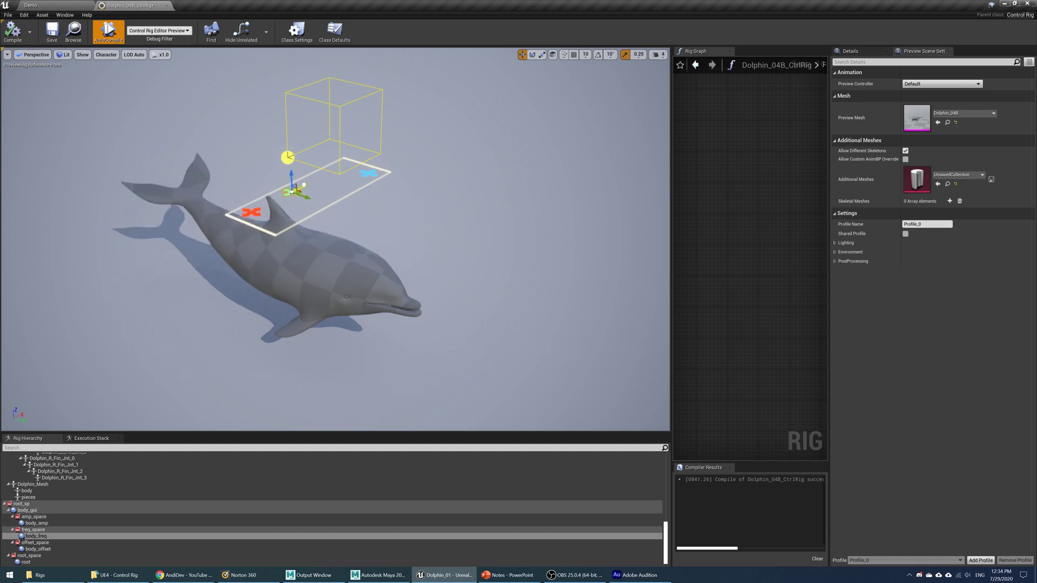
left_click(371, 174)
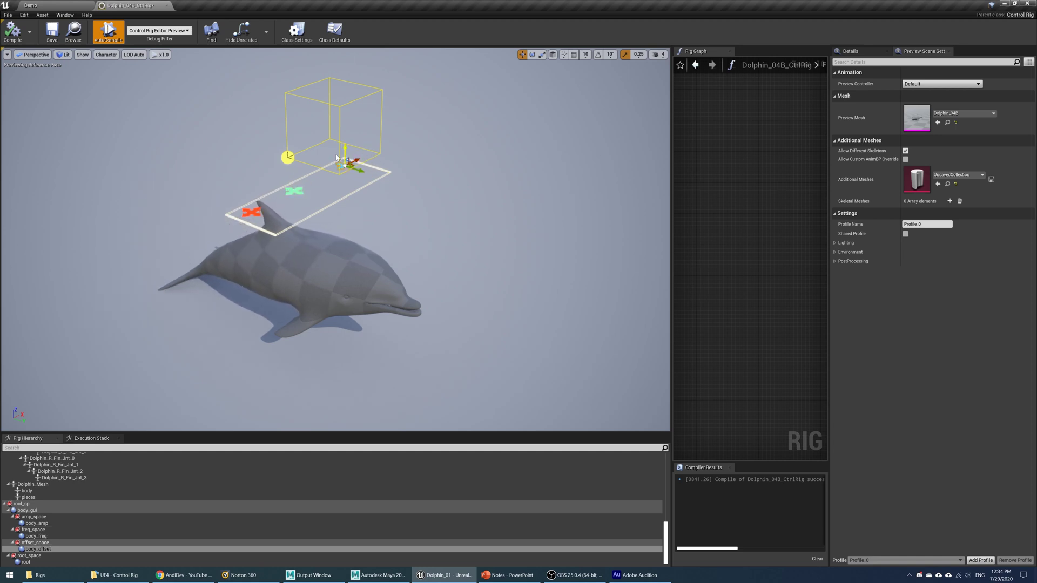
left_click(287, 155)
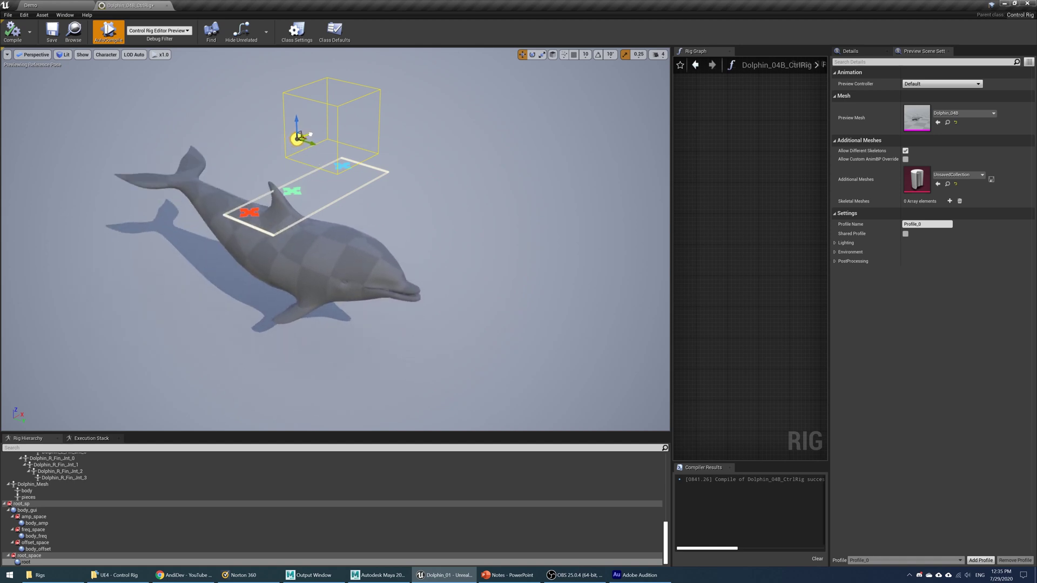
left_click_drag(307, 136, 321, 128)
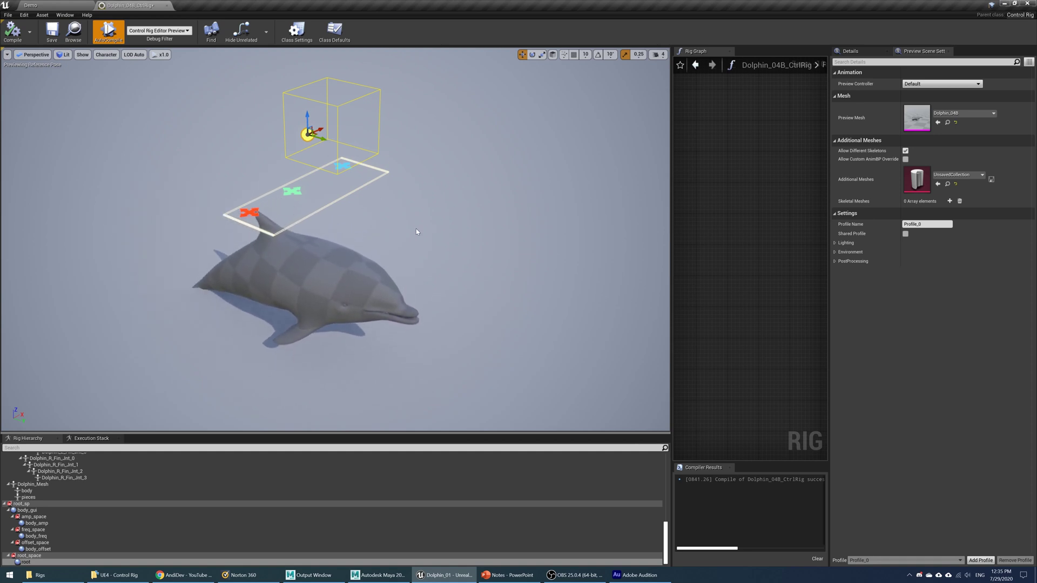
left_click(59, 4)
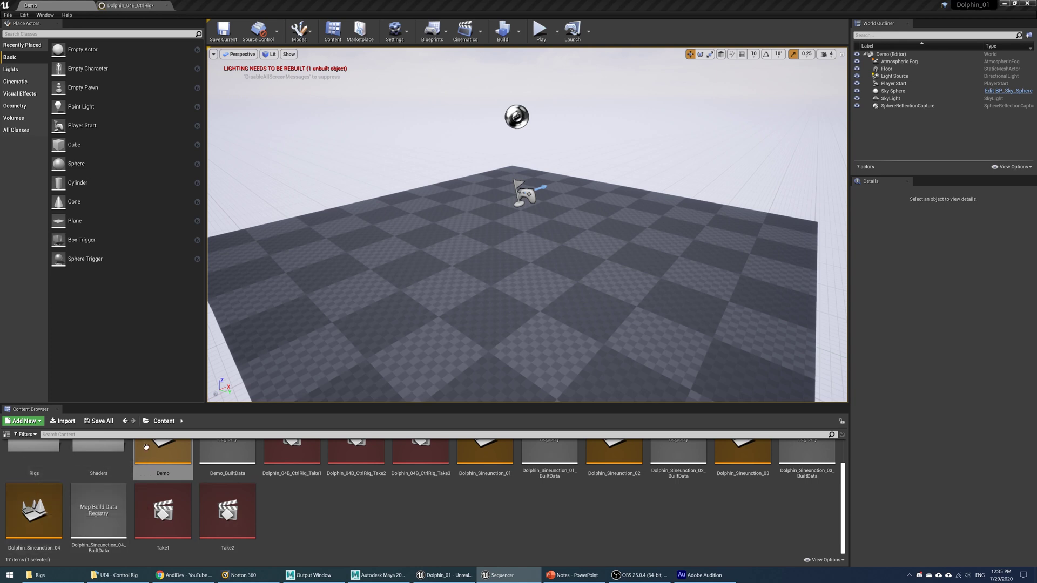
Reload the Demo map without saving and select Dolphin_04B_CtrlRig from the Rigs folder.
double_click(148, 446)
left_click(551, 365)
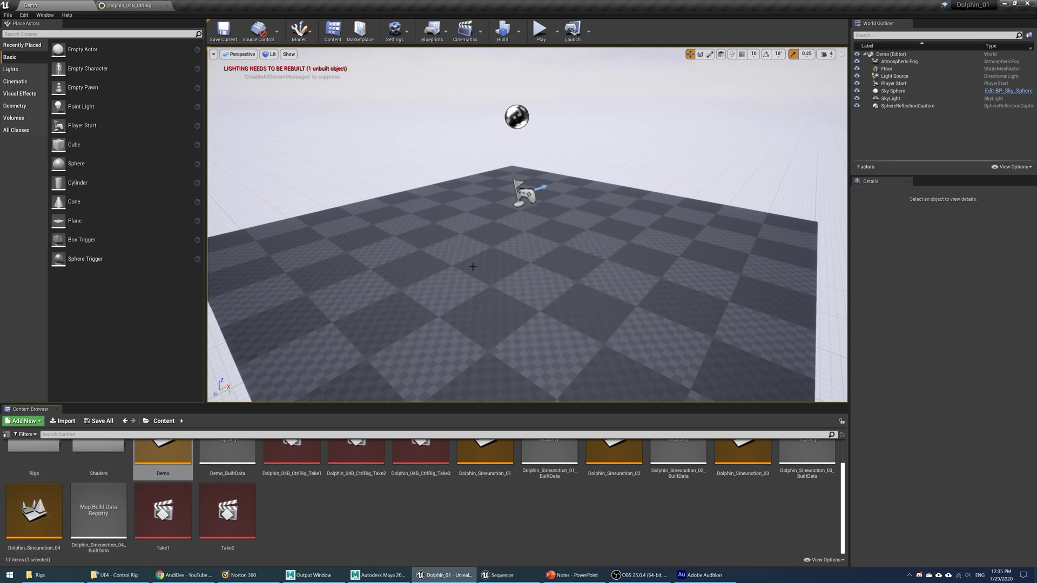
double_click(34, 462)
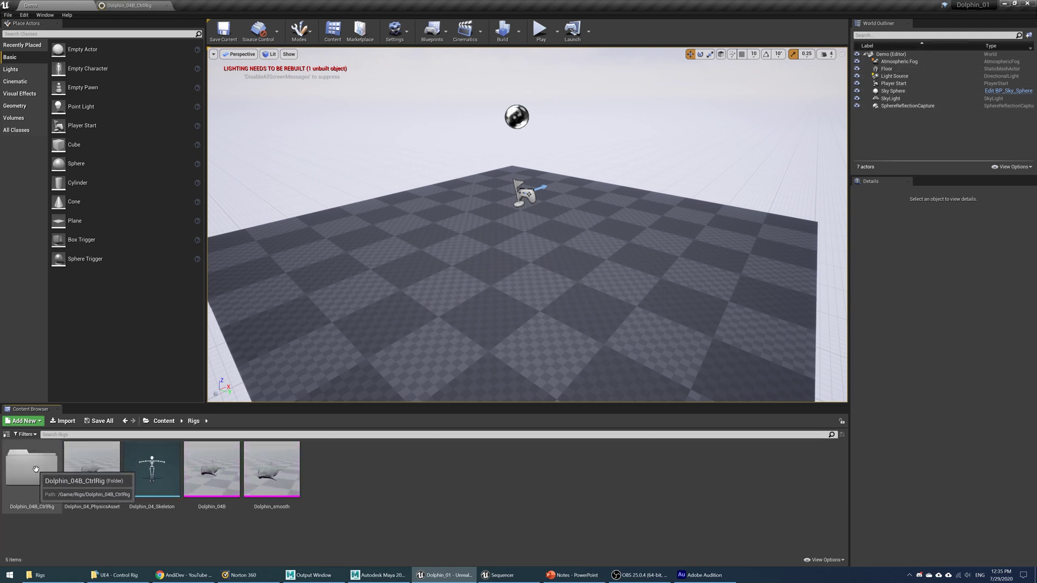
double_click(36, 468)
left_click(48, 480)
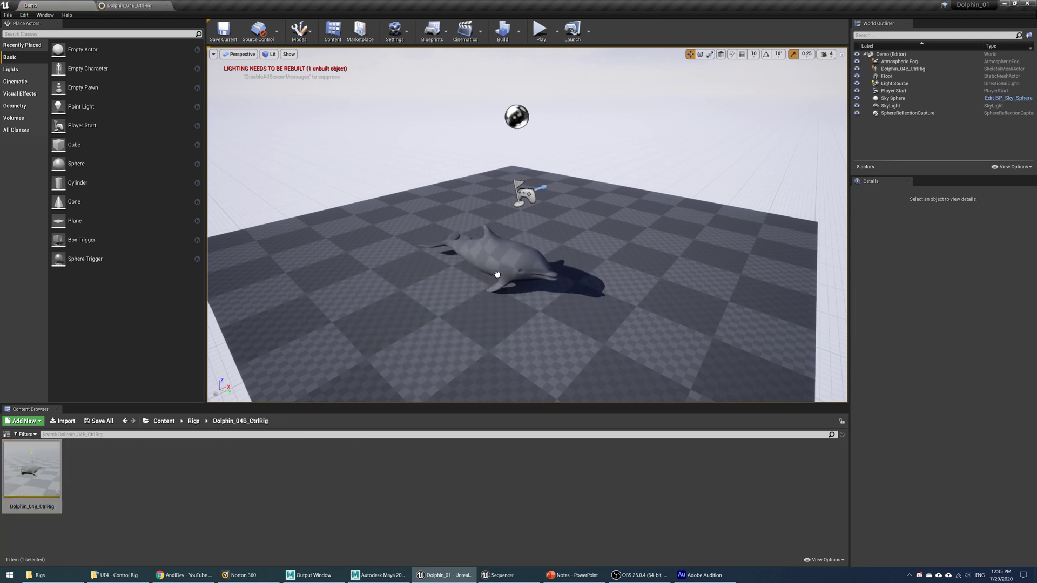
Place the dolphin Control Rig in the level, test-swing its tail, then undo the pose.
left_click_drag(42, 482, 496, 276)
scroll(495, 283, "up", 2)
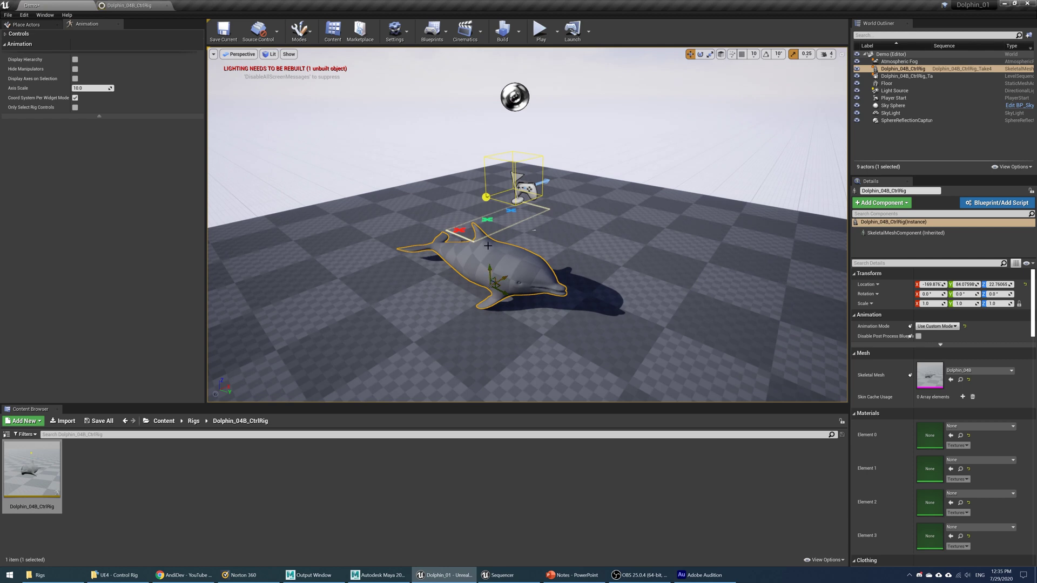
left_click(460, 231)
left_click_drag(489, 231, 494, 234)
key("ctrl+z")
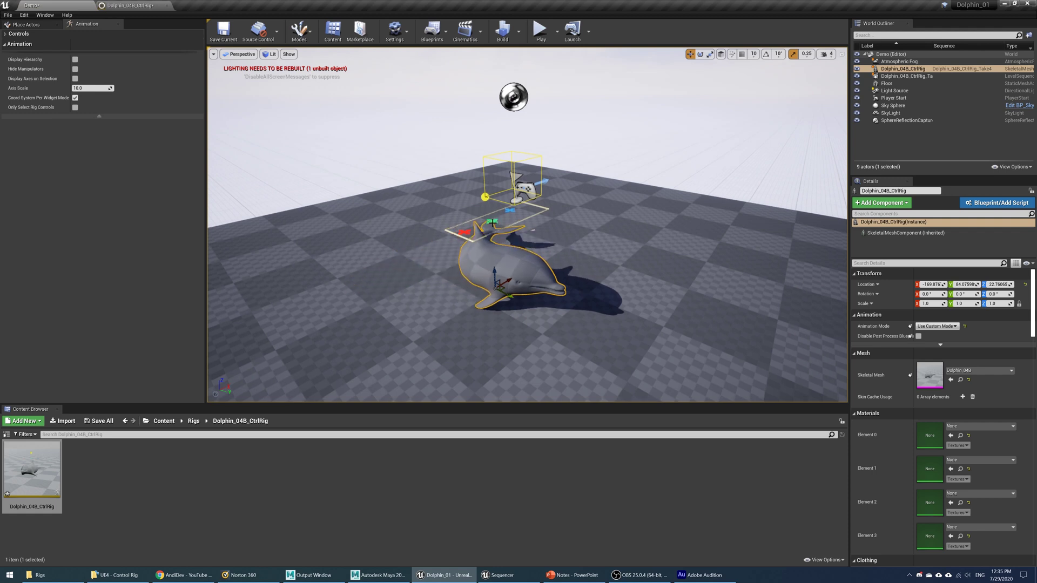
Select a dolphin rig control, focus the camera on it, and select Dolphin_04B_CtrlRig_Take4.
left_click(492, 221)
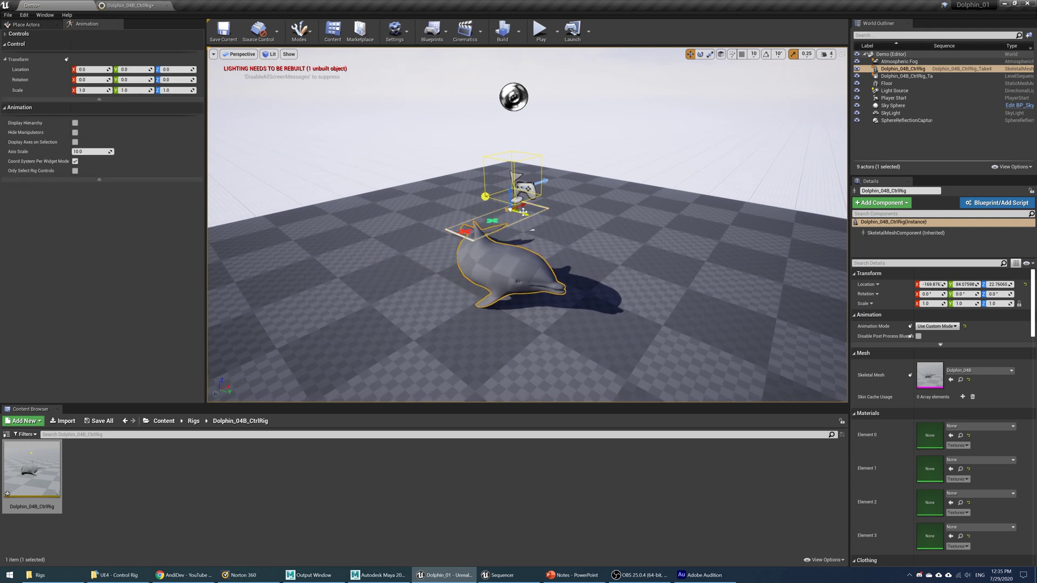
double_click(932, 69)
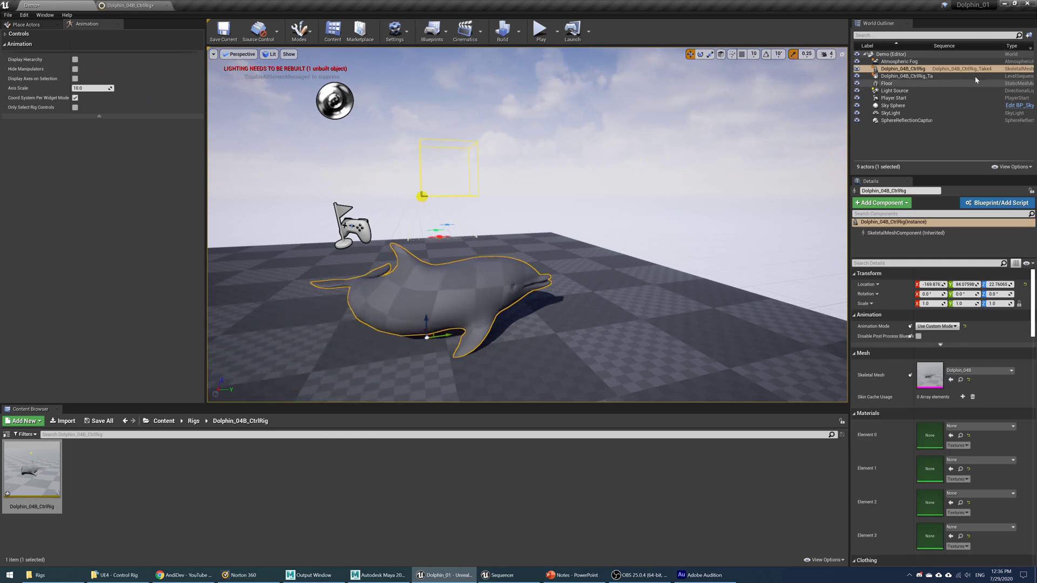
left_click(914, 76)
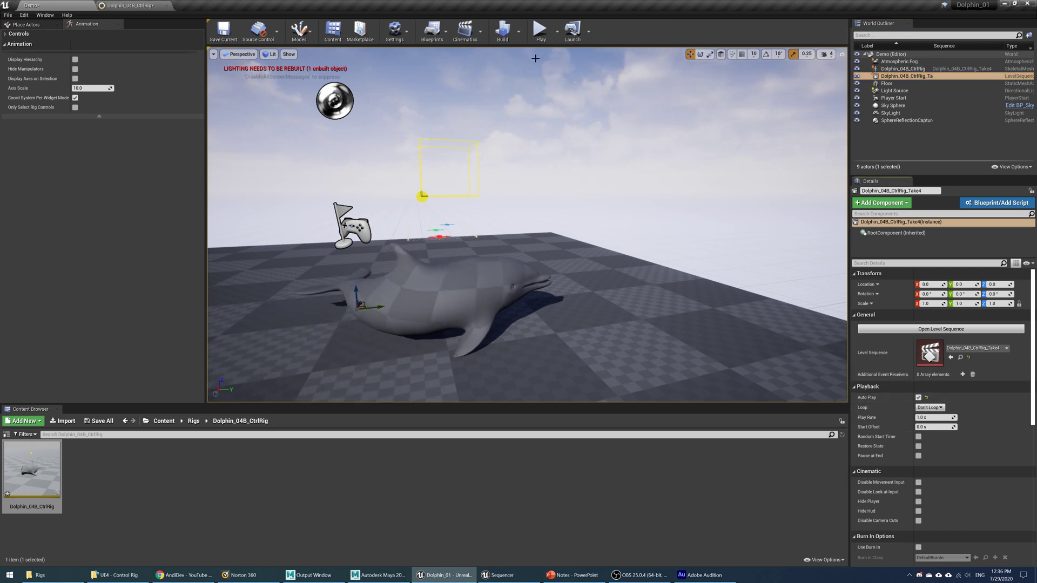
Play the level to watch the dolphin animate, stop it, and return to the Content folder.
left_click(541, 31)
left_click(436, 311)
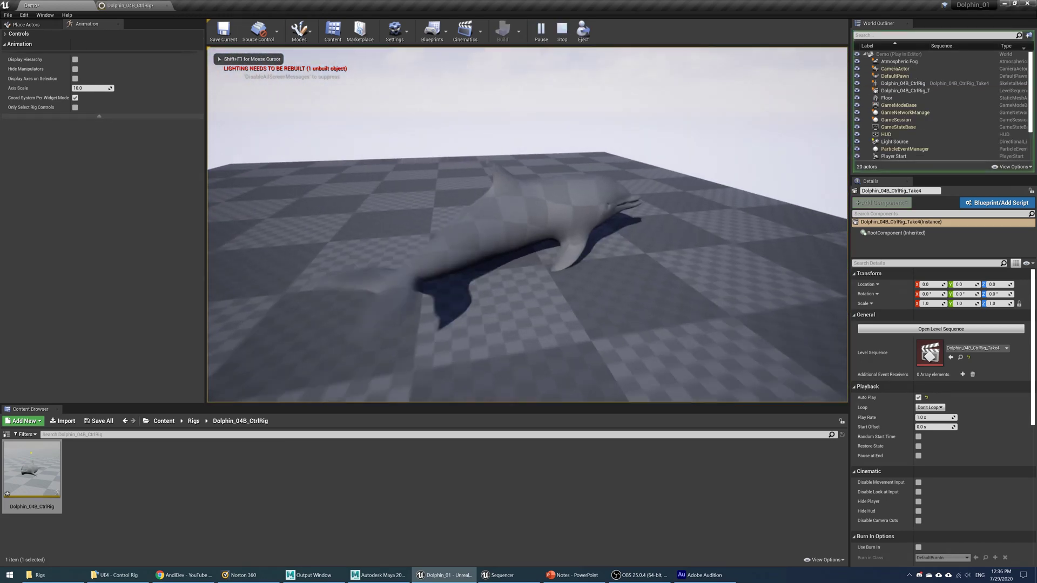
key("Escape")
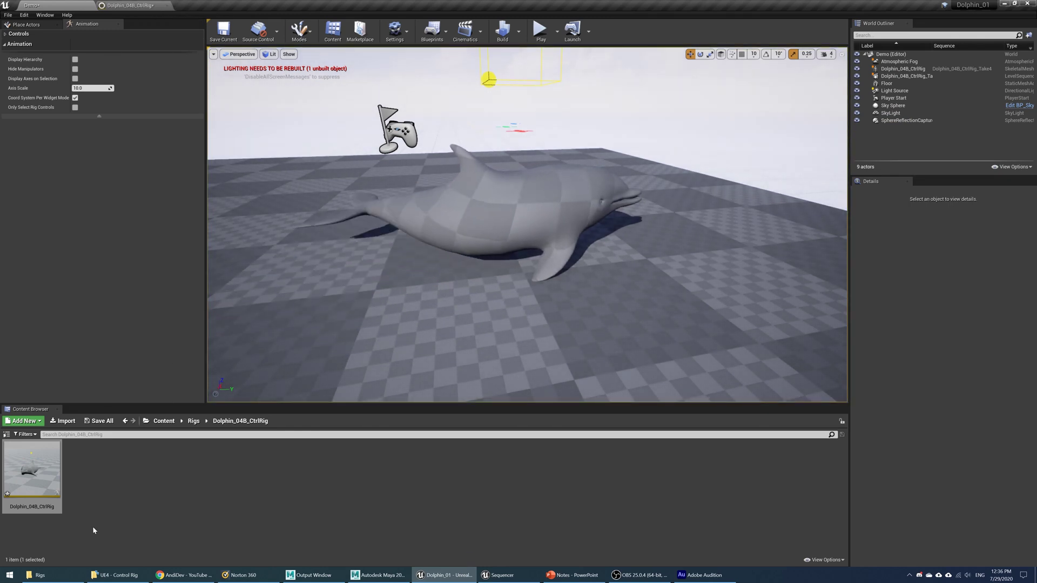
left_click(181, 420)
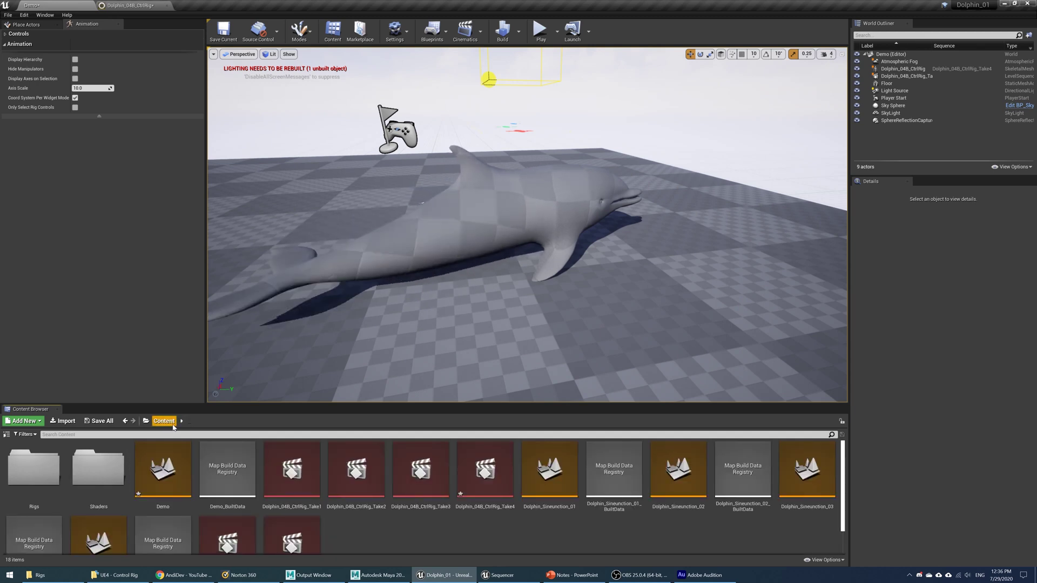
scroll(418, 504, "down", 1)
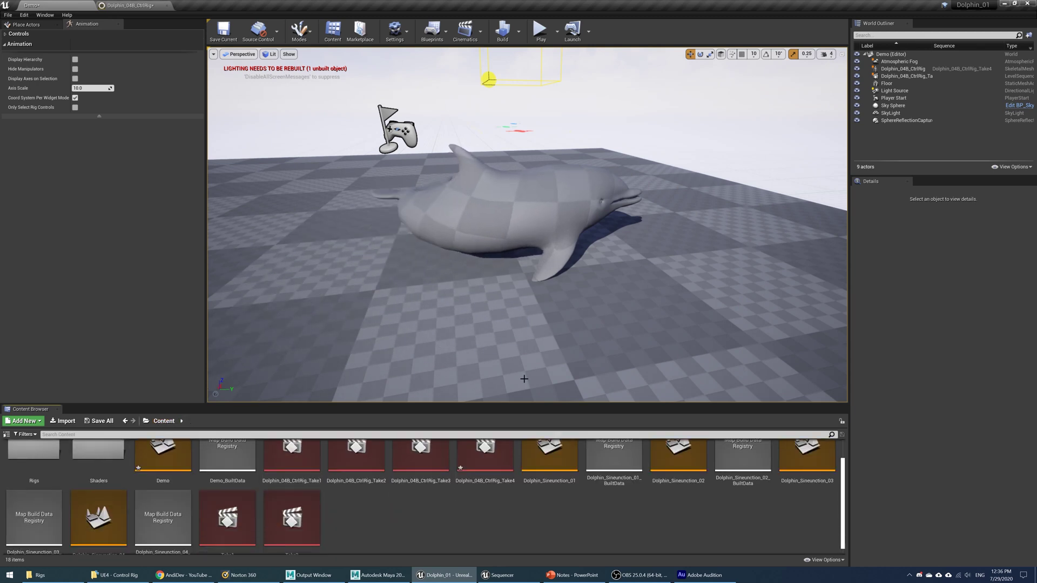
scroll(534, 522, "down", 1)
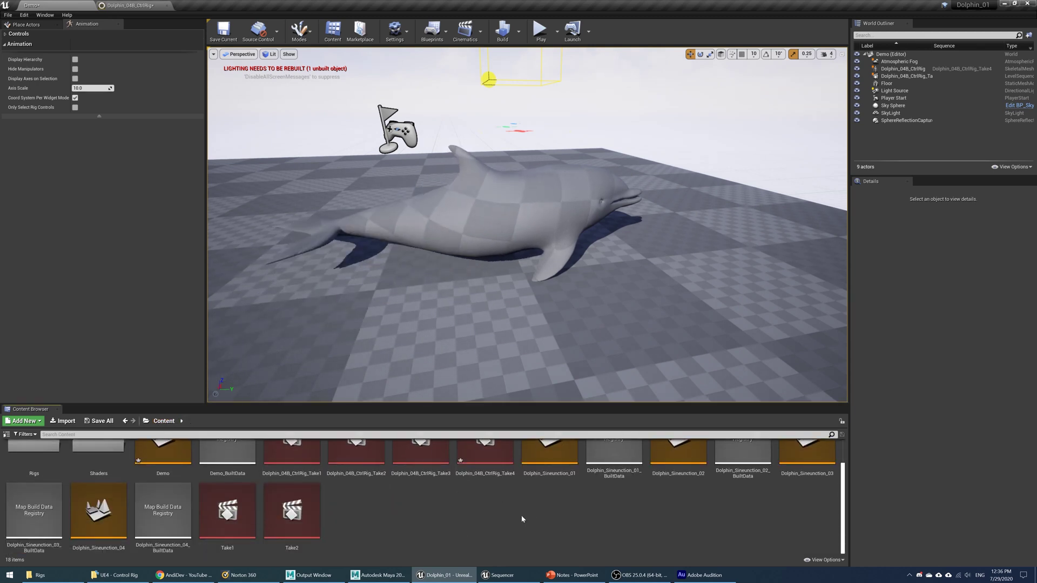
Open Dolphin_Sineunction_04 without saving, fly the camera closer, and switch to game view.
double_click(113, 509)
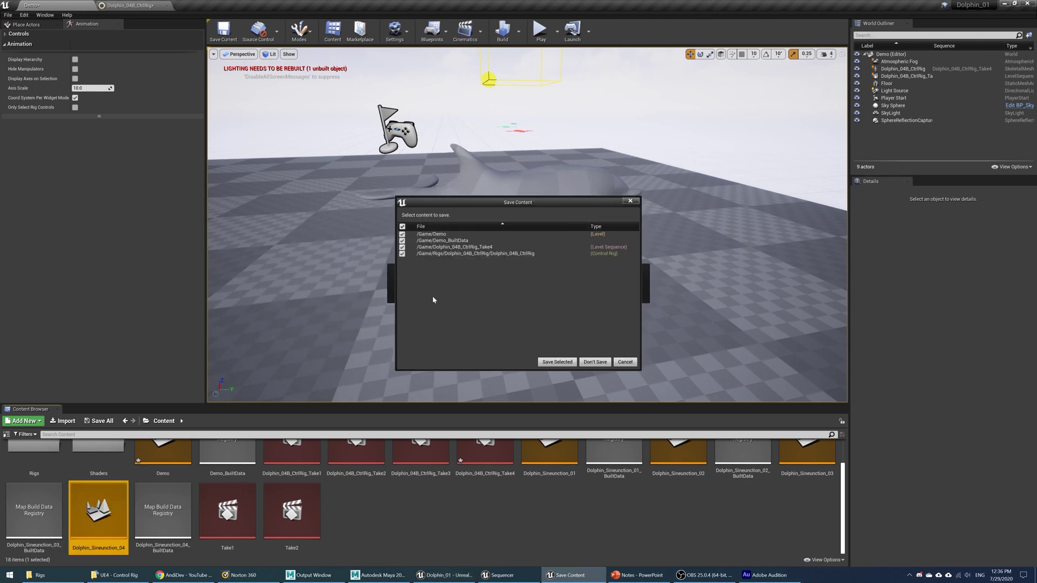
left_click(585, 364)
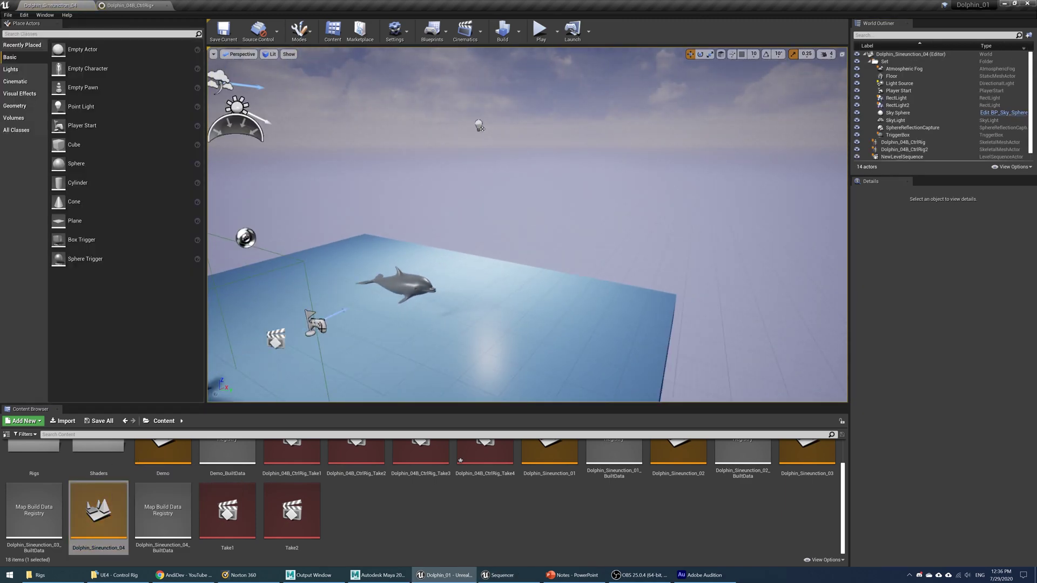
right_click_drag(526, 223, 439, 304)
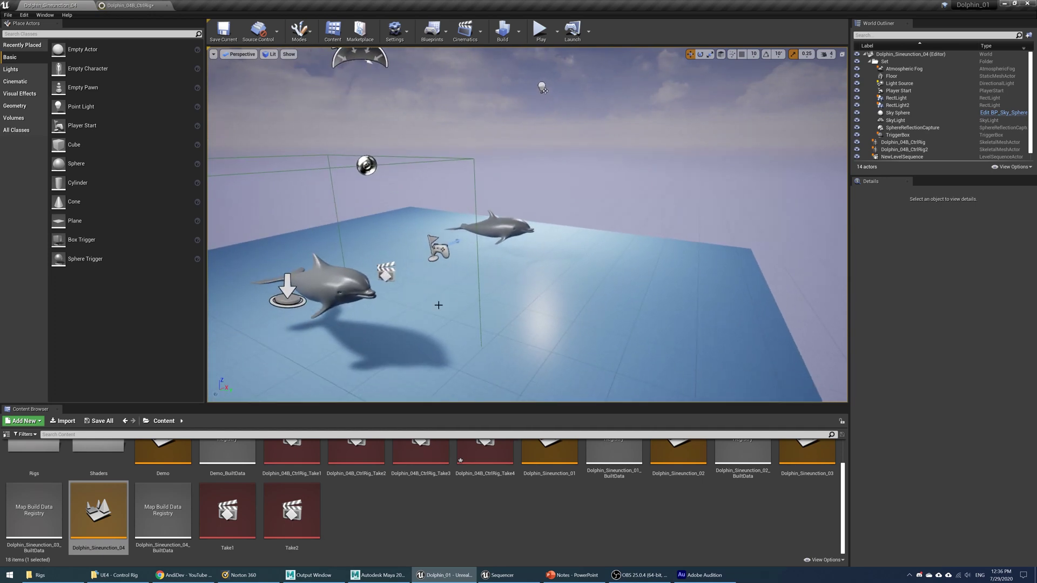
key("g")
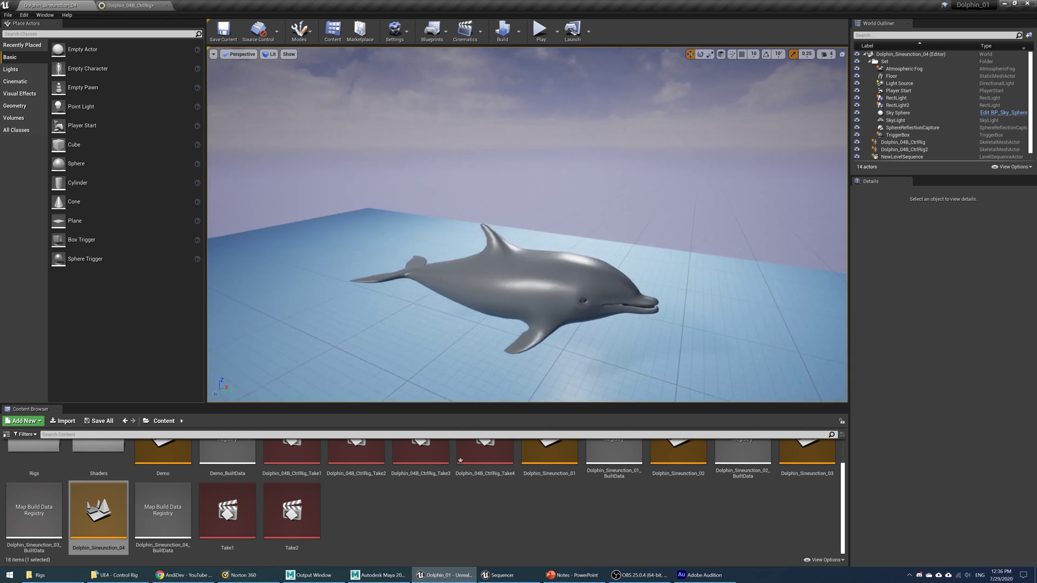
Start Play and take control of the game camera to watch both dolphins swim.
left_click(539, 34)
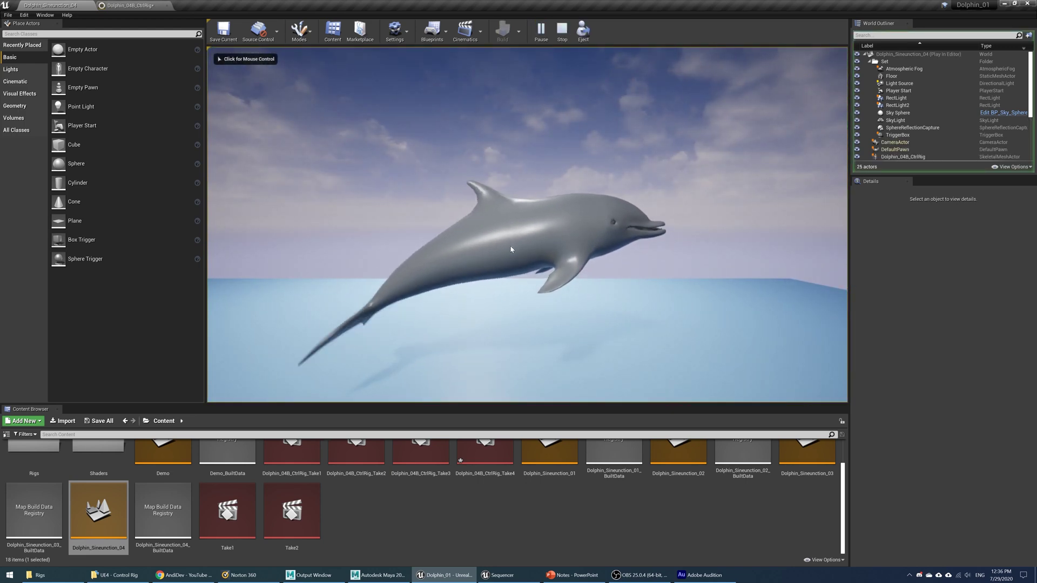
left_click(512, 250)
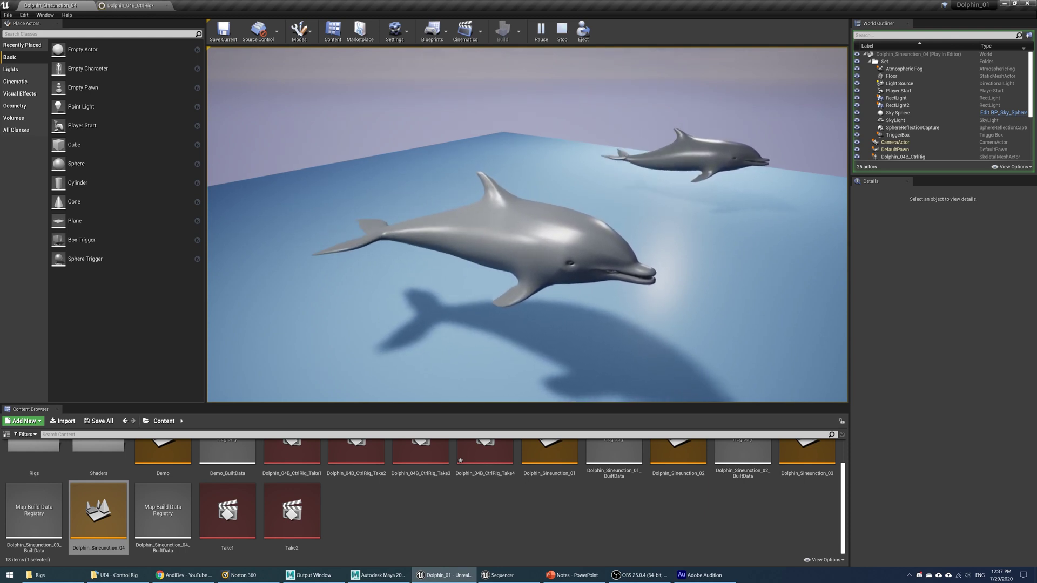
End play, select Dolphin_04B_CtrlRig2, add the Take2 sequence, and switch to animation mode.
key("Escape")
left_click(535, 249)
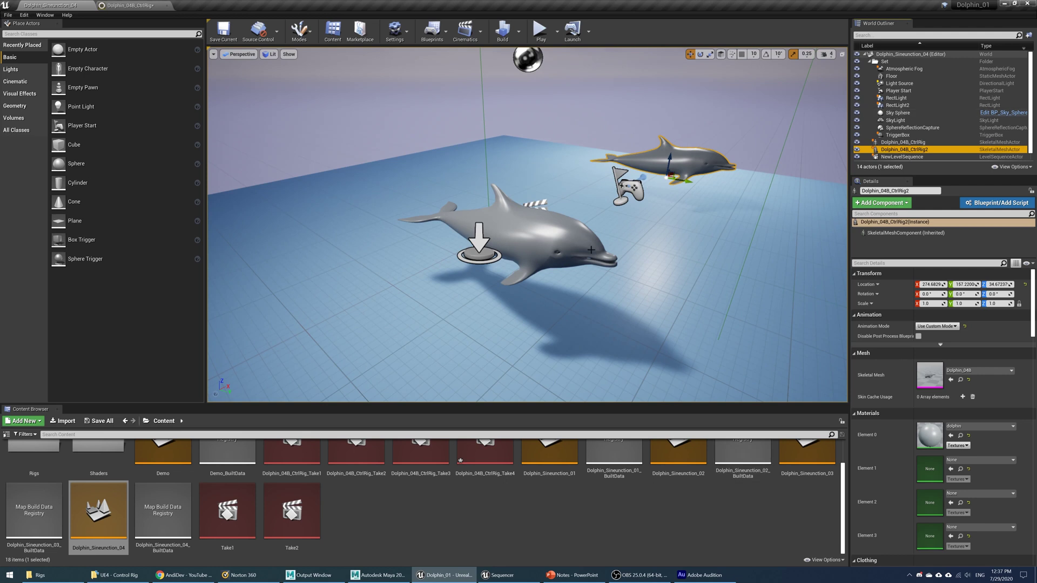
scroll(611, 505, "up", 1)
scroll(390, 527, "down", 1)
left_click_drag(292, 510, 554, 326)
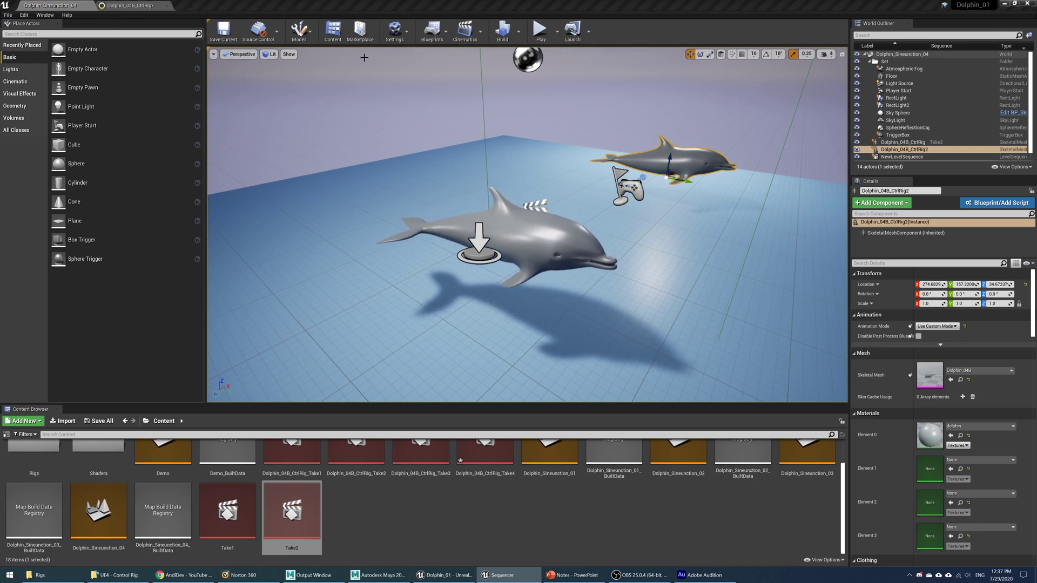
left_click(308, 39)
left_click(316, 103)
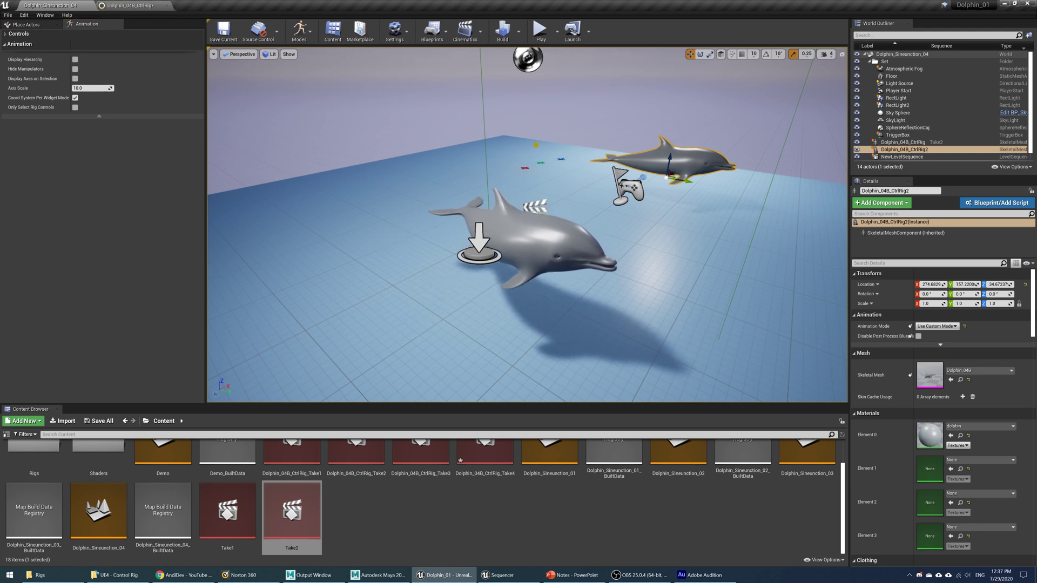
Review the Take2 control-rig tracks in Sequencer, then minimize it and reframe the dolphins.
right_click_drag(527, 227, 486, 243)
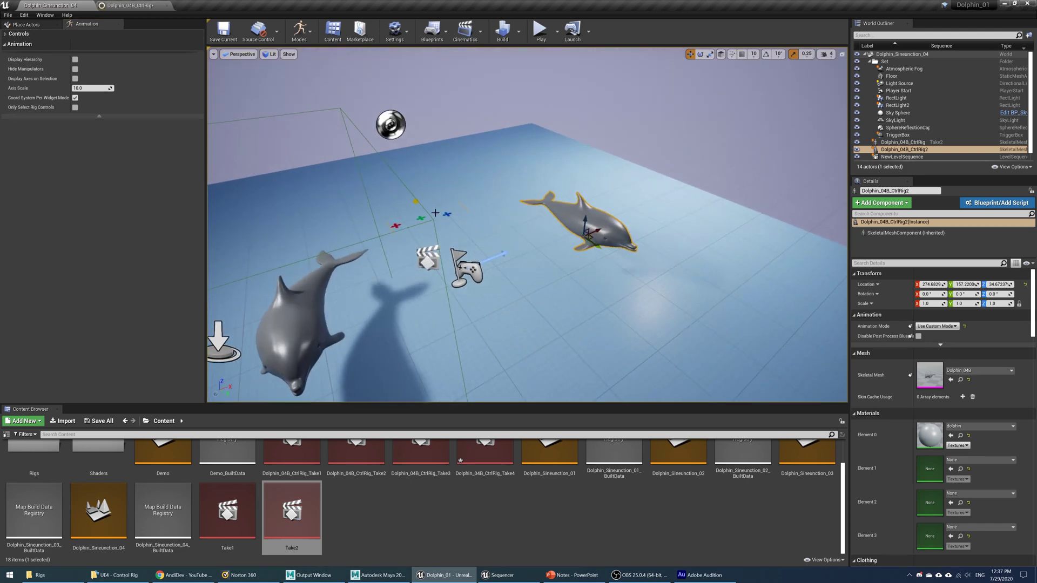
right_click_drag(395, 226, 398, 227)
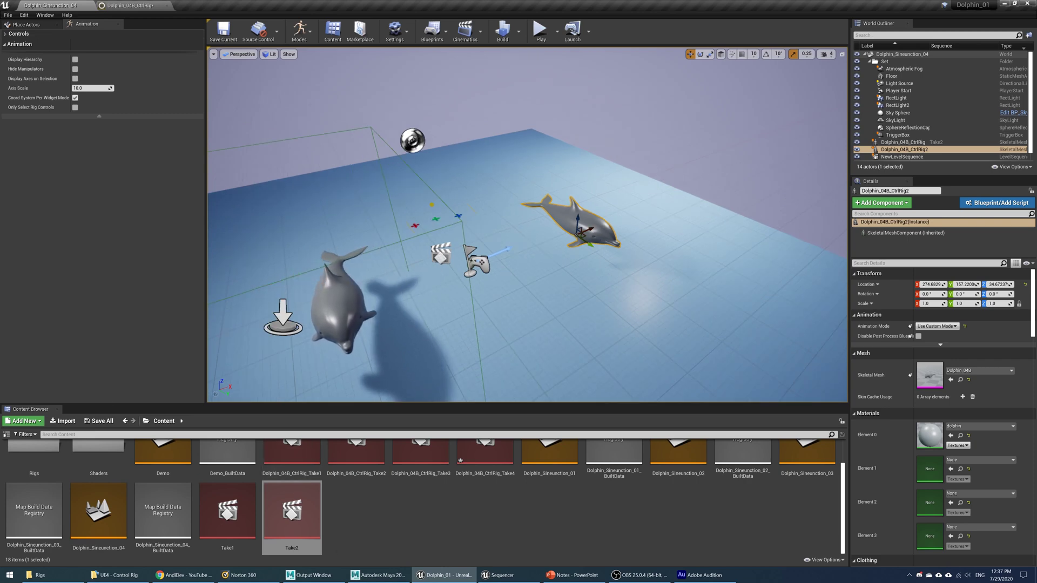
left_click(498, 576)
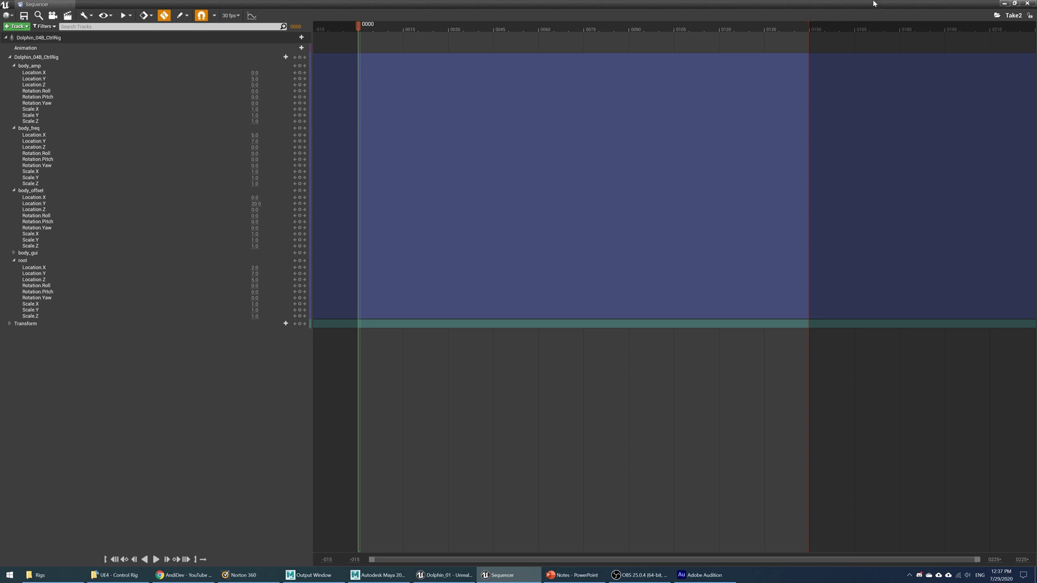
left_click(1005, 3)
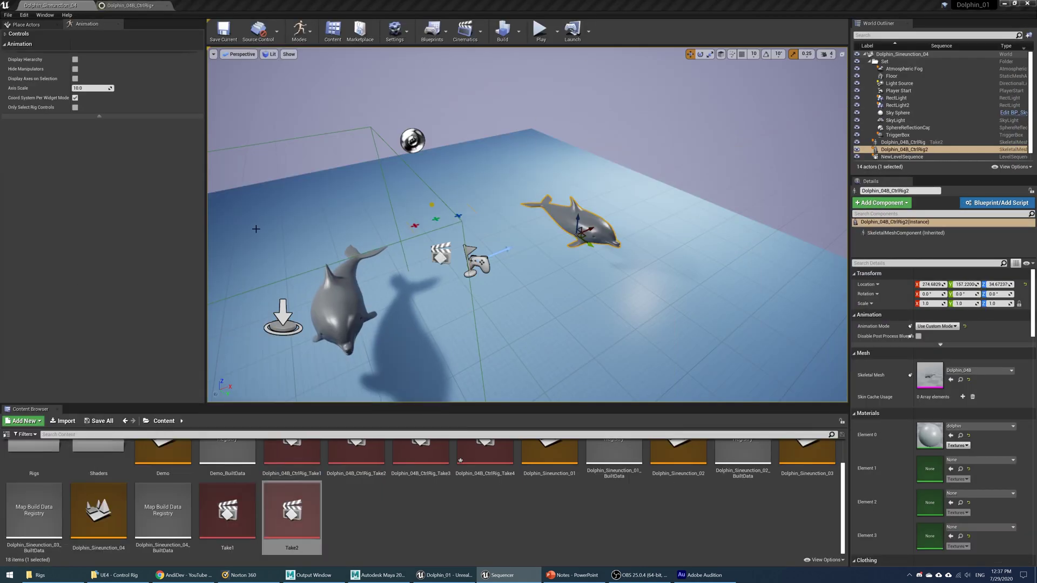
mouse_move(255, 228)
left_mouse_down()
mouse_move(448, 278)
mouse_move(449, 244)
left_mouse_up()
Run Play-in-Editor briefly with camera control, then end the session with Esc.
left_click(540, 30)
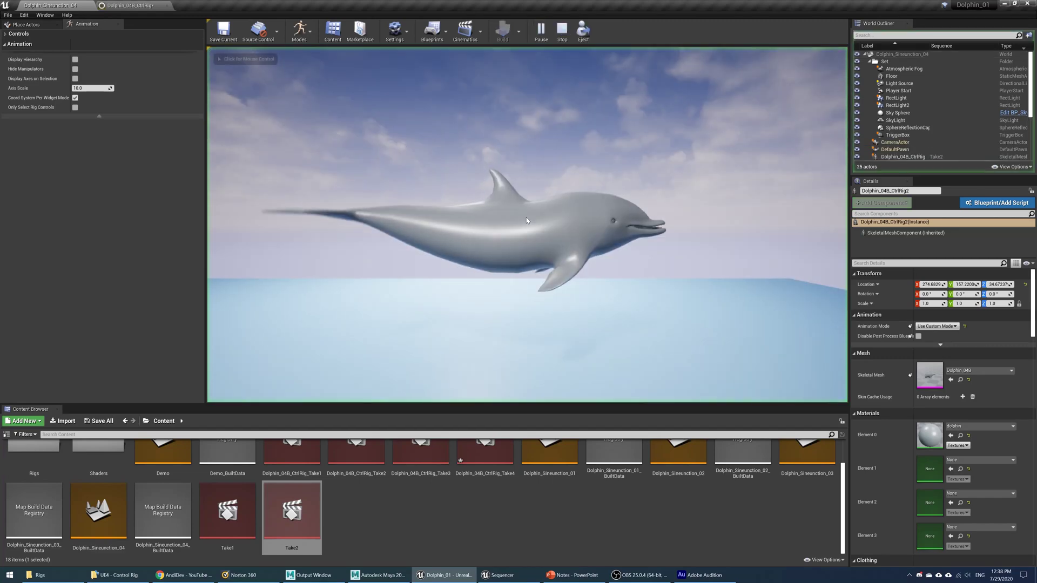
left_click(527, 220)
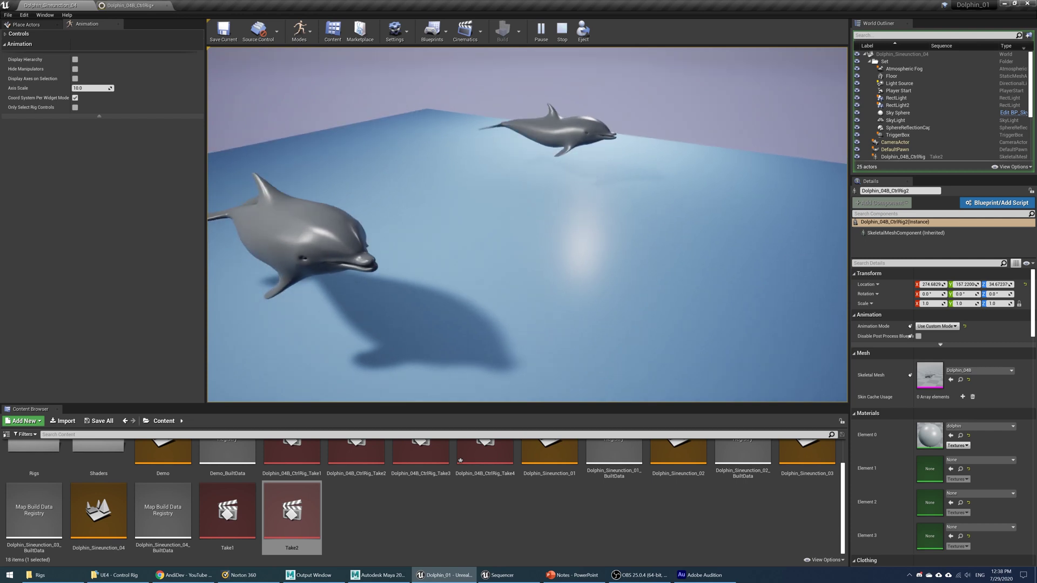
key("Escape")
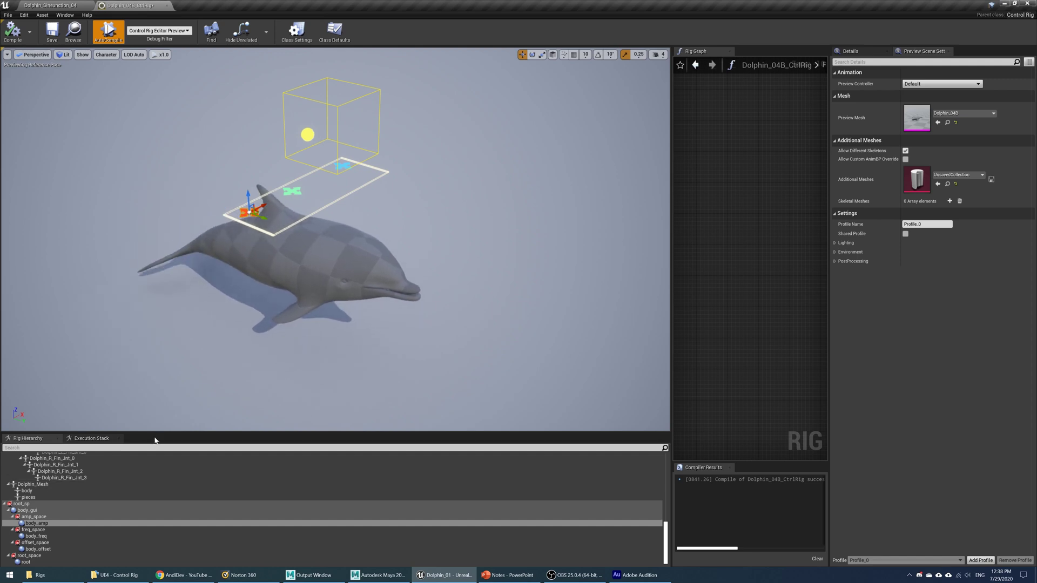
Enlarge the Rig Graph panel and zoom into the sine-wave node network.
left_click_drag(155, 433, 746, 325)
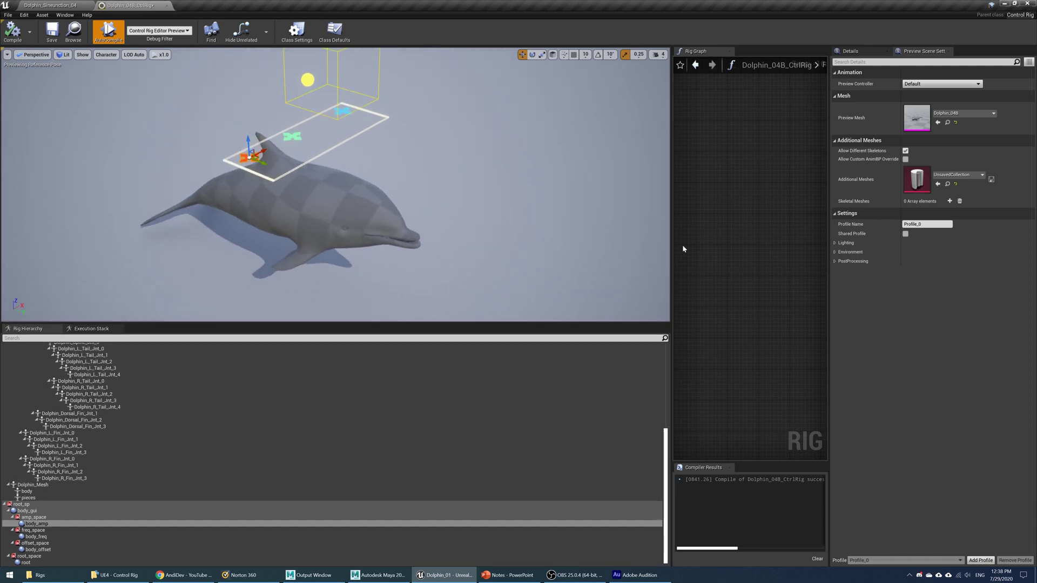
left_click_drag(672, 236, 354, 236)
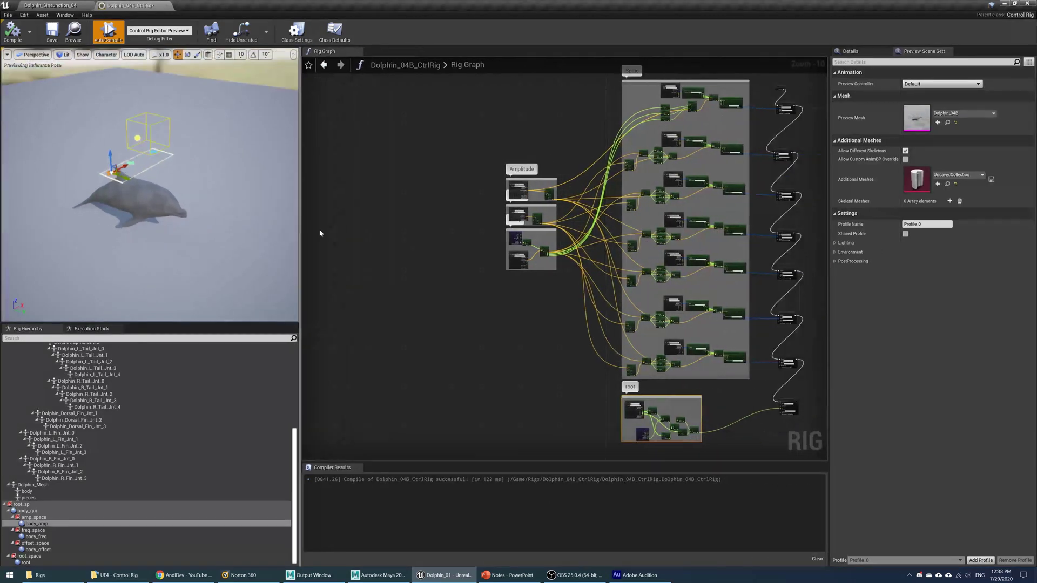
mouse_move(354, 235)
right_mouse_down()
mouse_move(331, 347)
mouse_move(332, 211)
right_mouse_up()
scroll(378, 262, "up", 2)
mouse_move(377, 262)
right_mouse_down()
mouse_move(344, 396)
mouse_move(337, 361)
mouse_move(347, 389)
right_mouse_up()
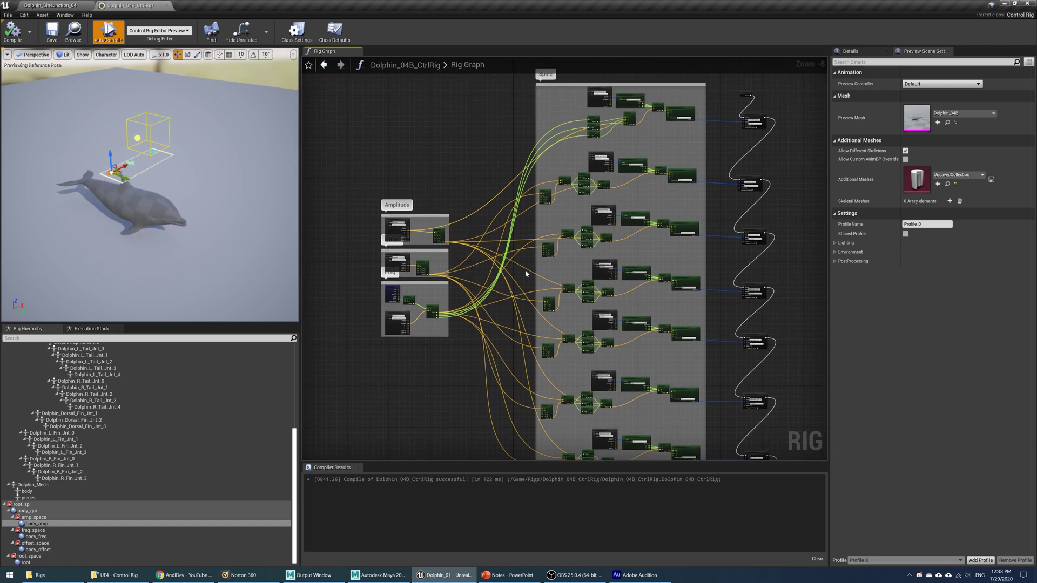
right_click_drag(462, 158, 505, 247)
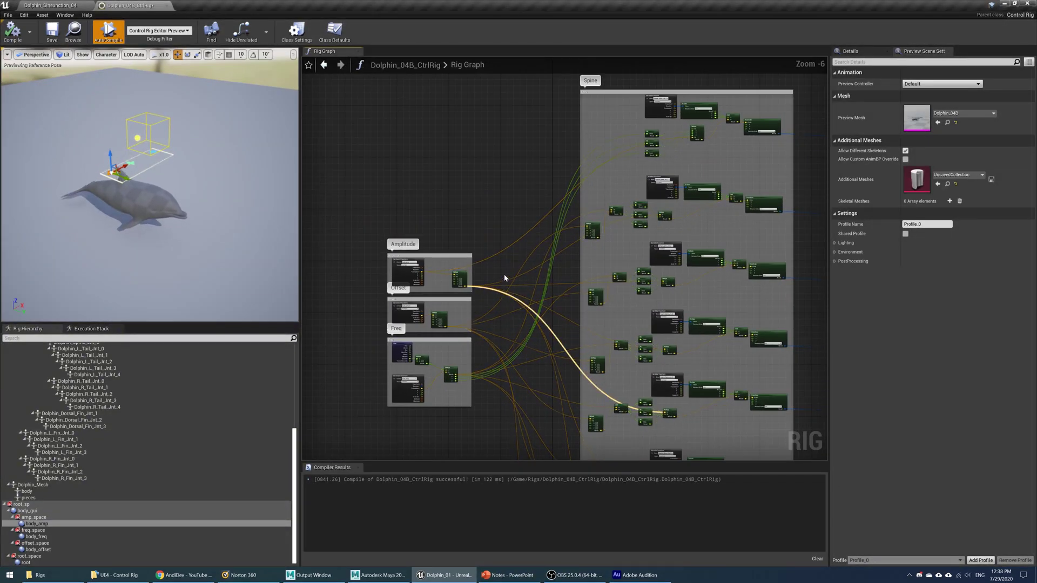
scroll(505, 251, "up", 1)
Pan across the Amplitude, Offset, Freq and Spine boxes to the root and sequence nodes.
right_click_drag(505, 252, 473, 245)
scroll(473, 246, "up", 3)
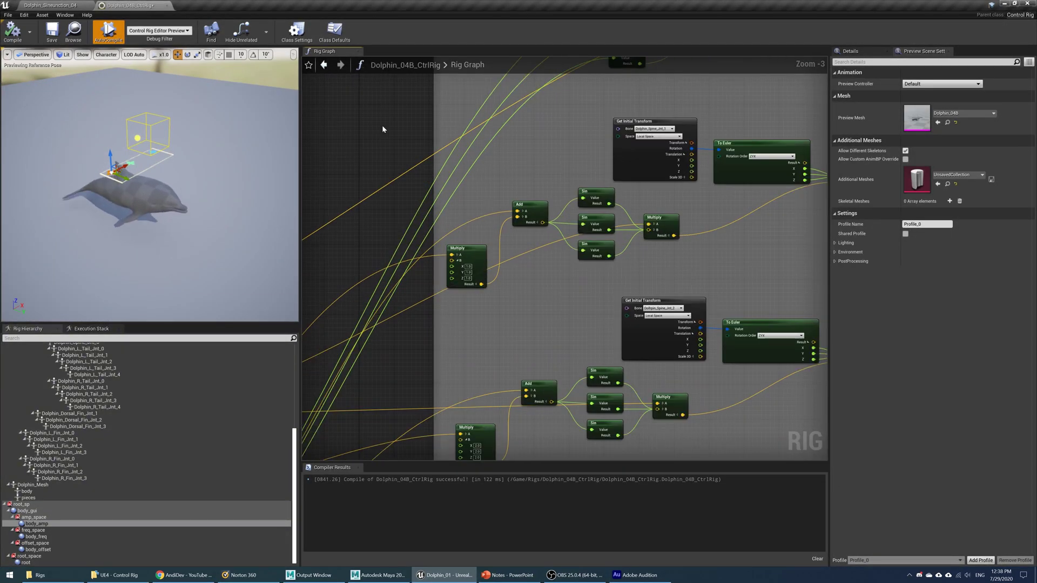
scroll(511, 276, "down", 2)
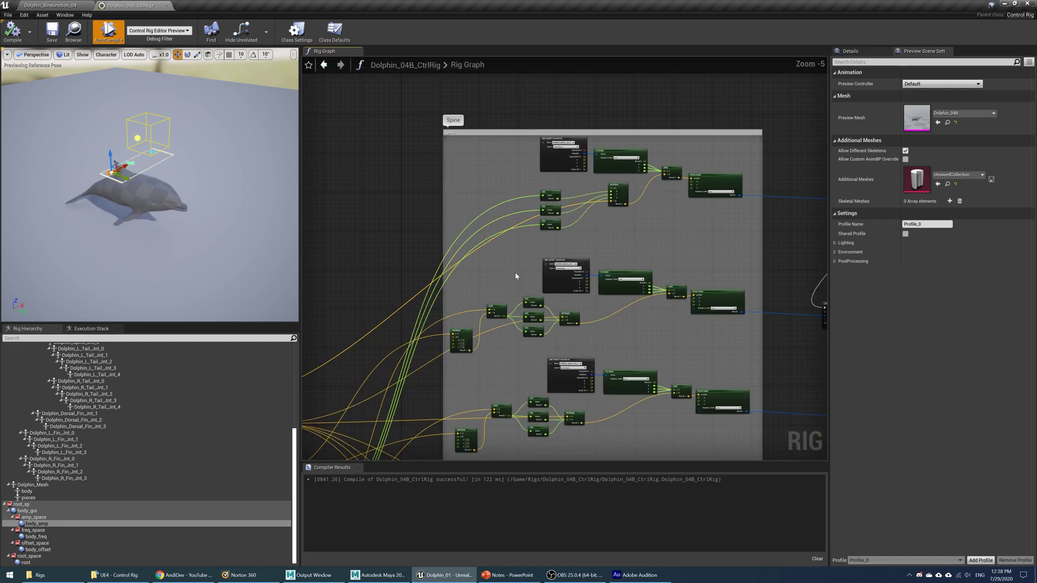
scroll(524, 300, "down", 2)
right_click_drag(525, 299, 640, 299)
scroll(434, 282, "up", 2)
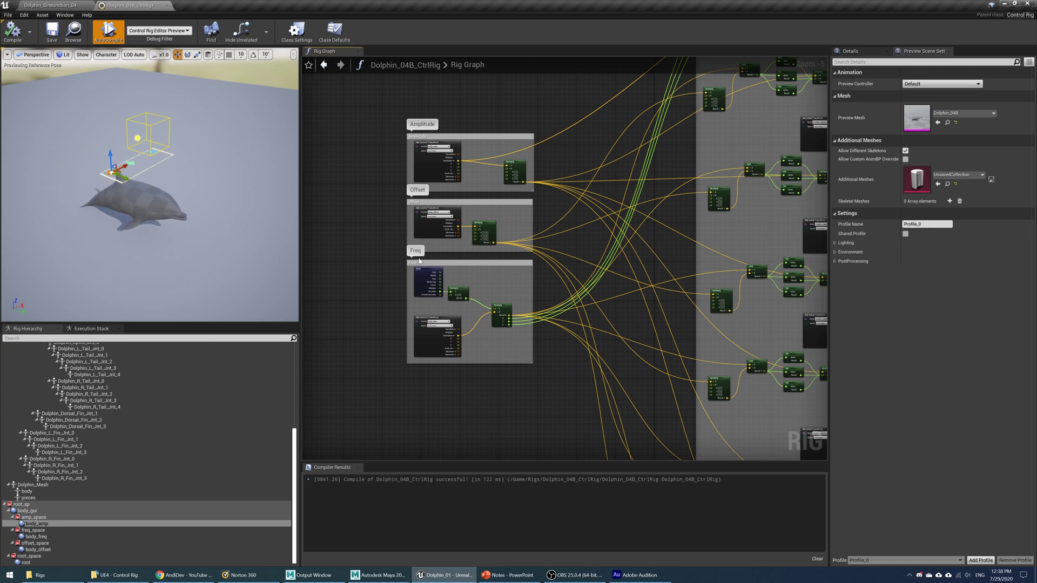
mouse_move(592, 112)
right_mouse_down()
mouse_move(510, 186)
mouse_move(359, 224)
right_mouse_up()
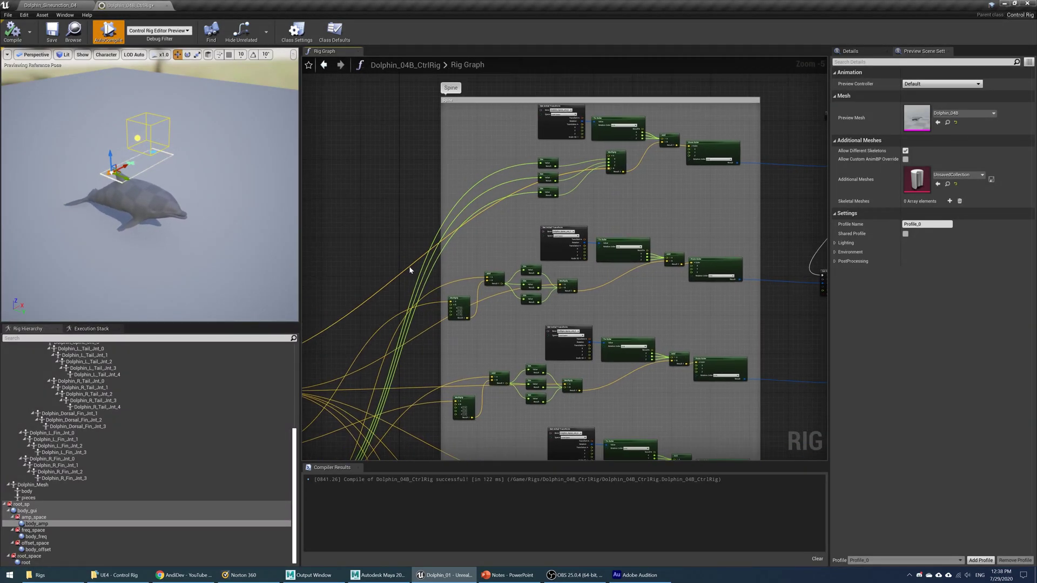
scroll(358, 211, "up", 1)
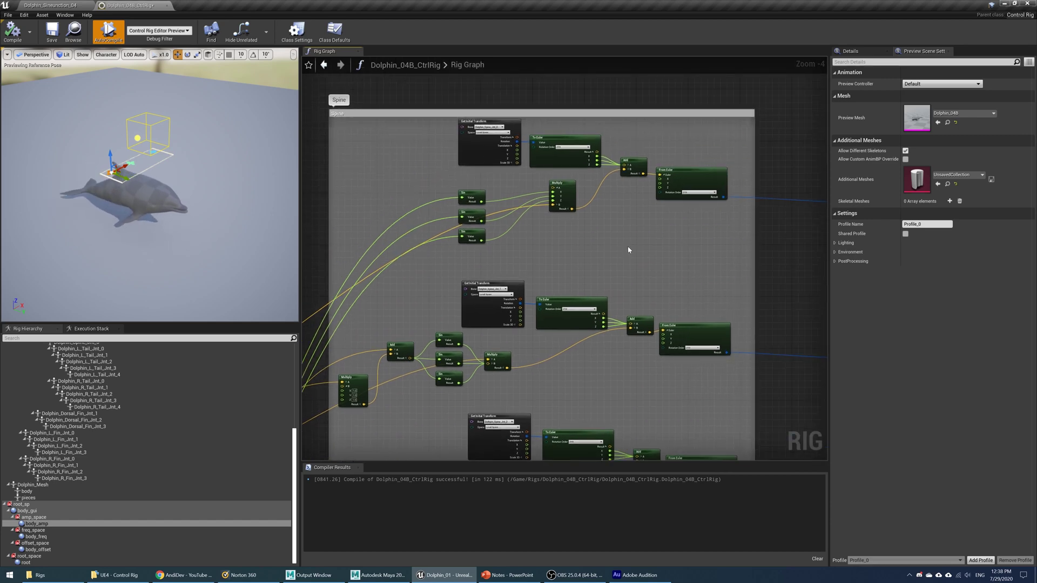
right_click_drag(628, 250, 602, 211)
scroll(510, 220, "down", 2)
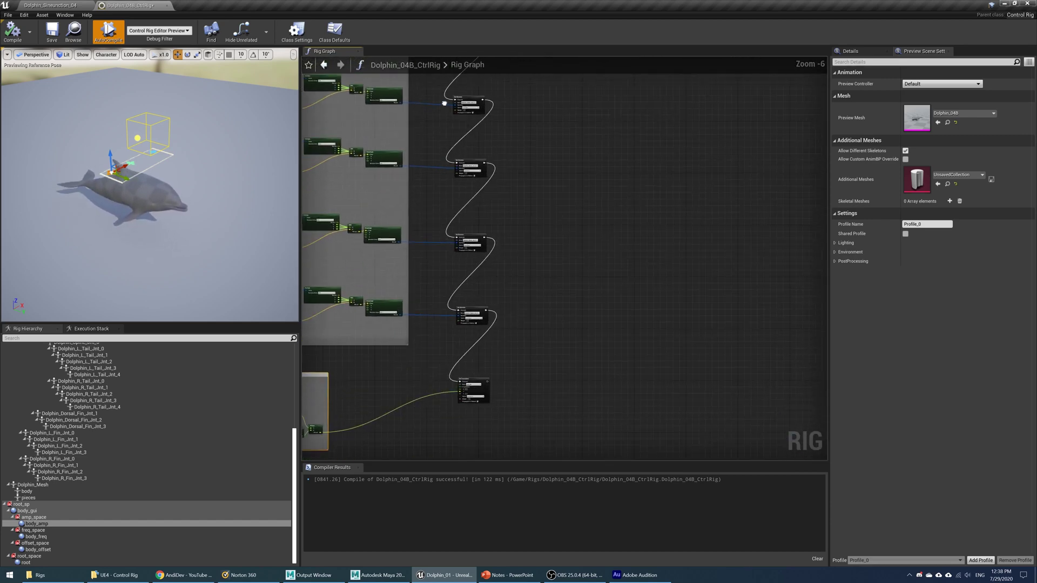
mouse_move(421, 384)
right_mouse_down()
mouse_move(669, 283)
mouse_move(648, 320)
right_mouse_up()
right_click(396, 272)
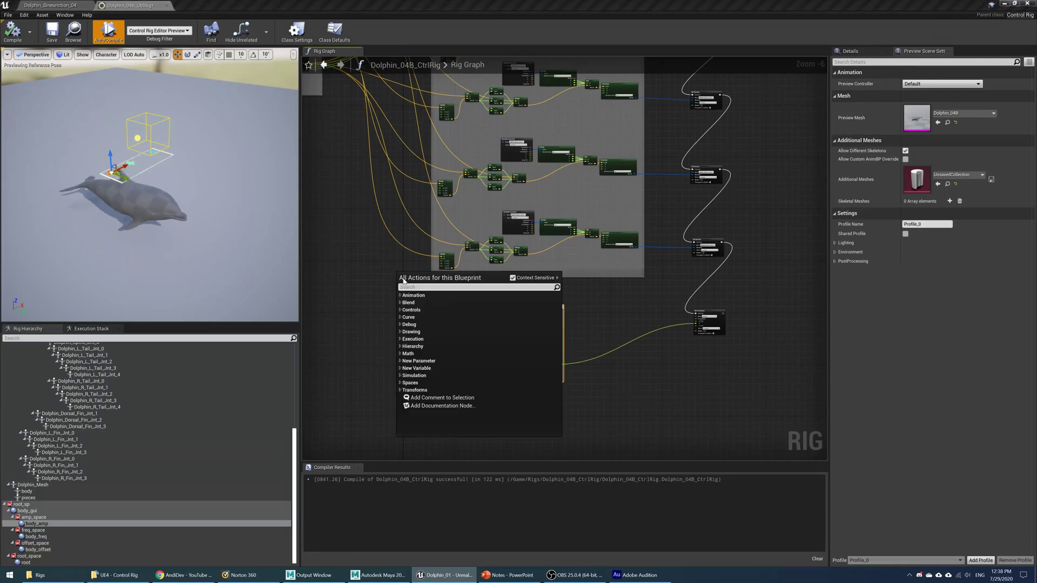
left_click(377, 245)
scroll(485, 263, "up", 3)
scroll(494, 286, "up", 2)
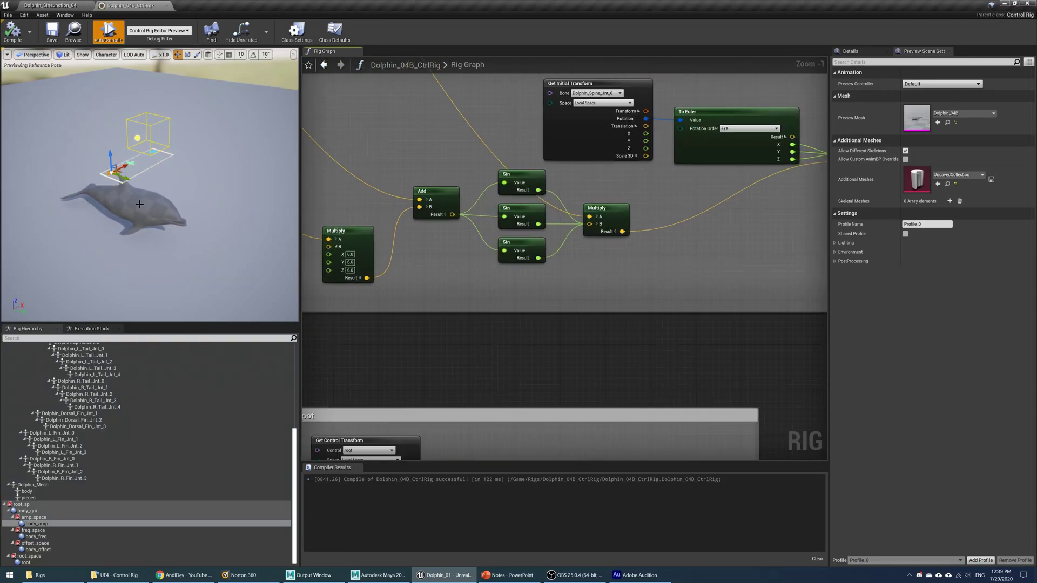
Return to the dolphin level, fly the camera closer, and select the far dolphin.
left_click(50, 6)
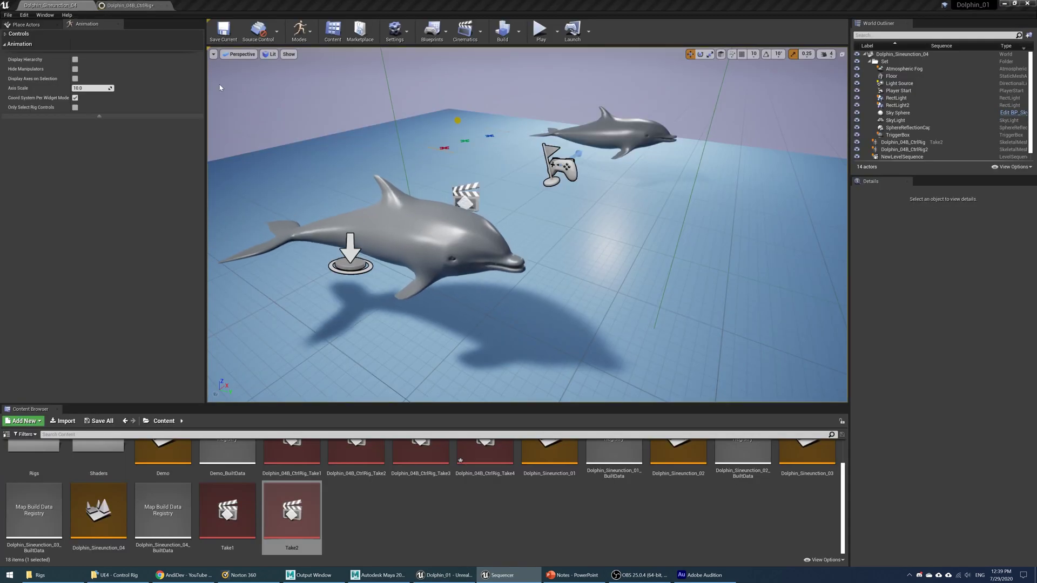
right_click_drag(527, 227, 526, 227)
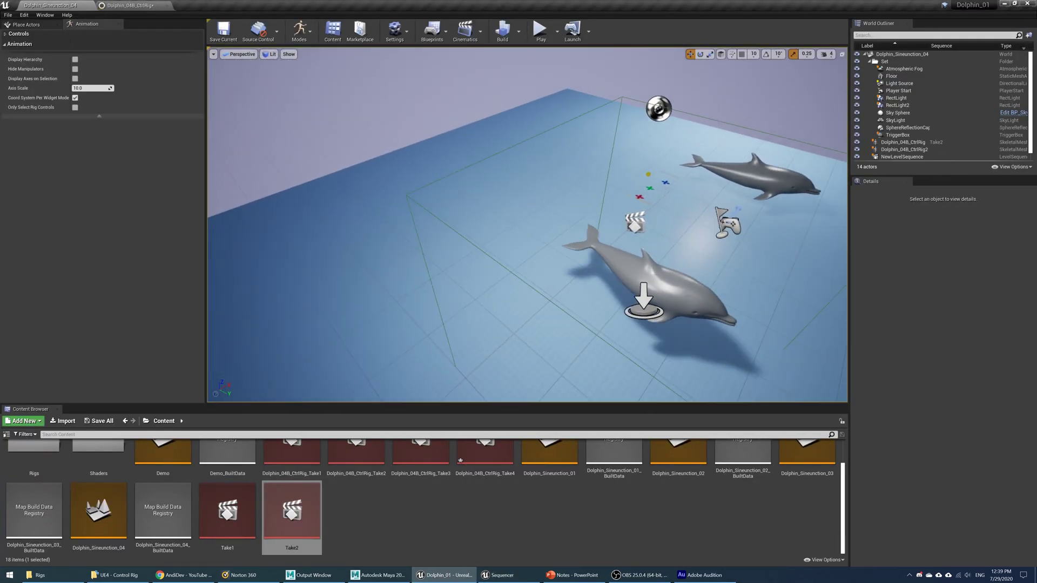
right_click_drag(371, 290, 387, 249)
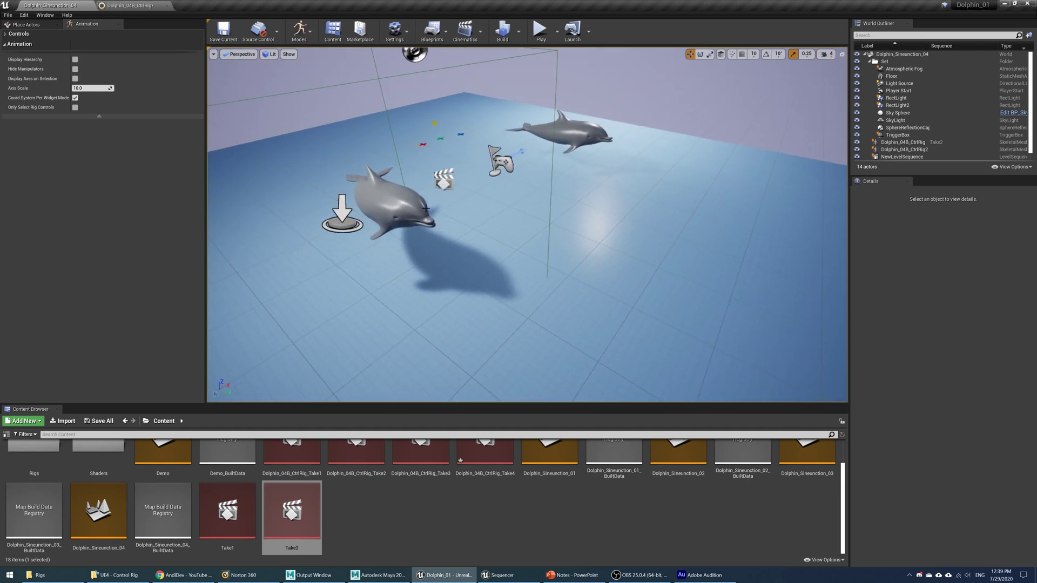
left_click(585, 142)
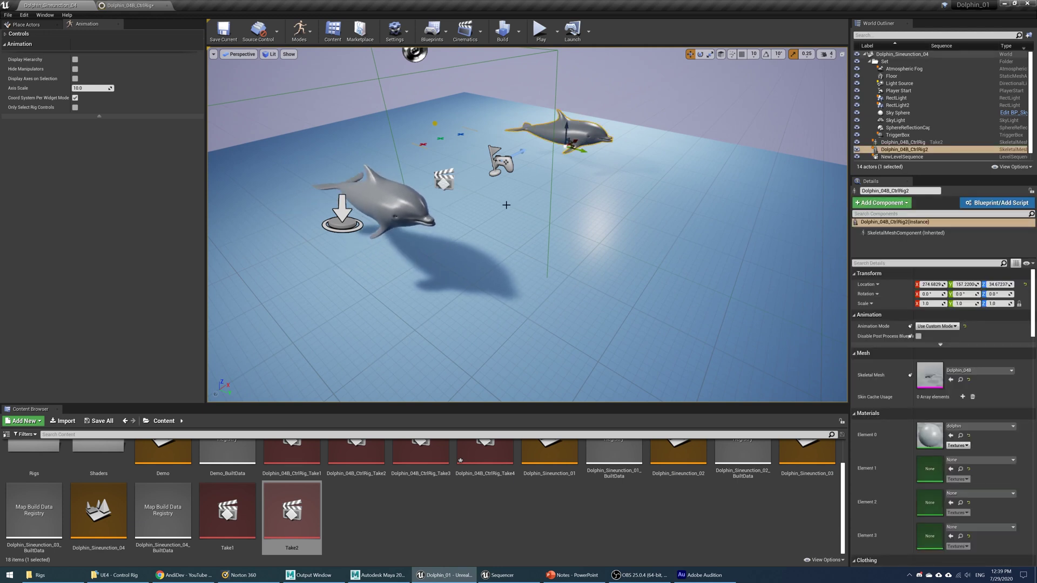